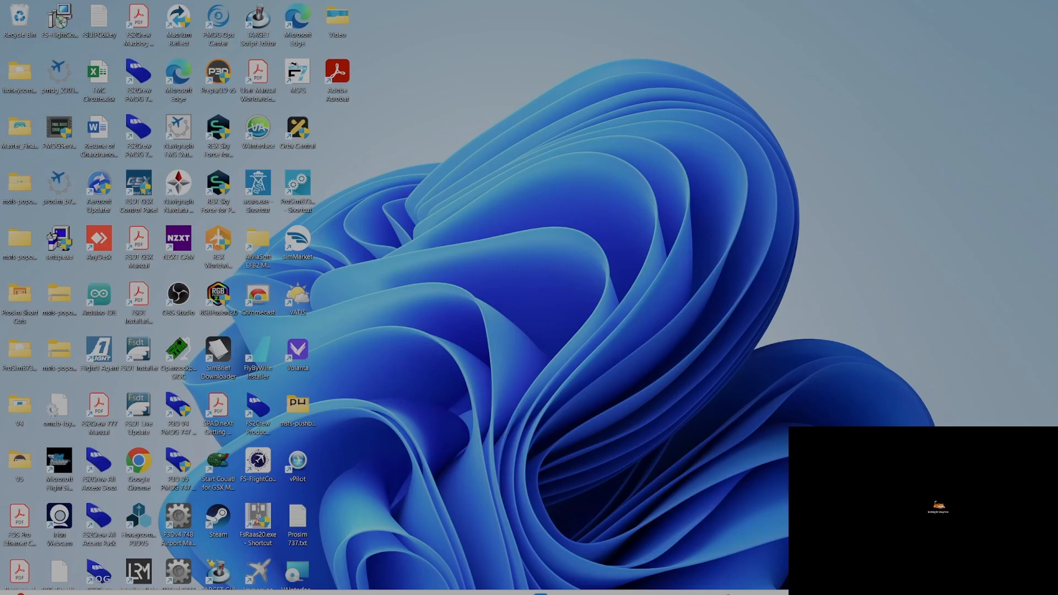
Open the Start menu's full app list and expand the vJoy folder
key("super")
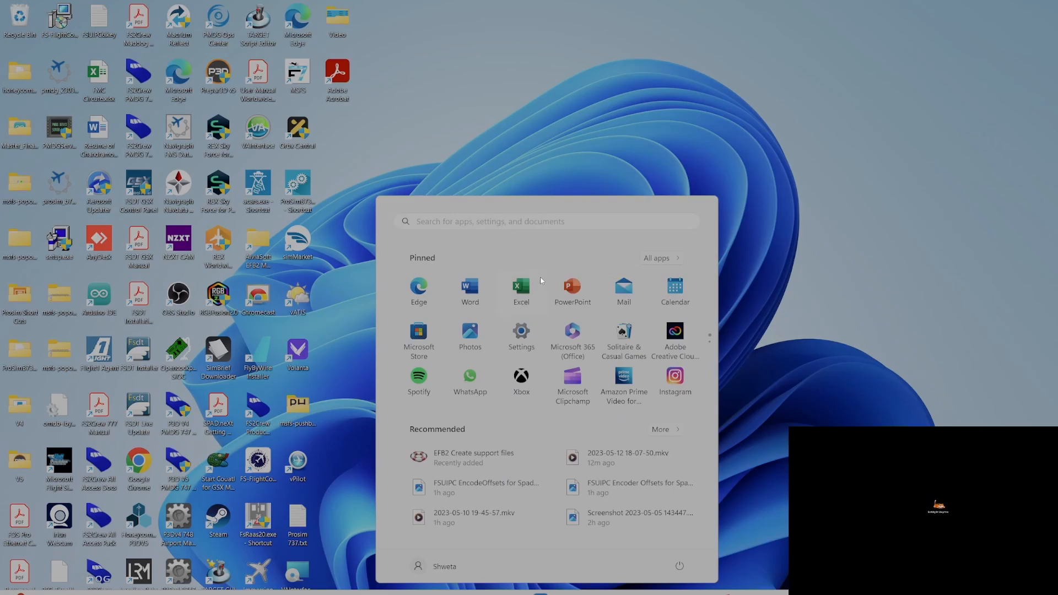
left_click(657, 259)
scroll(599, 283, "down", 10)
scroll(451, 435, "down", 3)
scroll(451, 433, "down", 8)
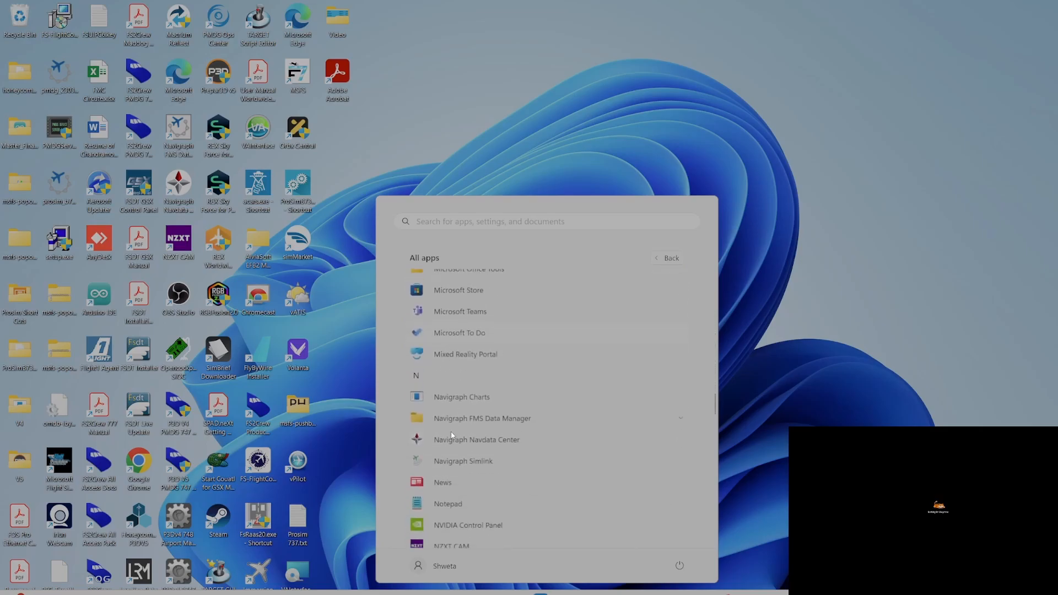
scroll(452, 434, "down", 6)
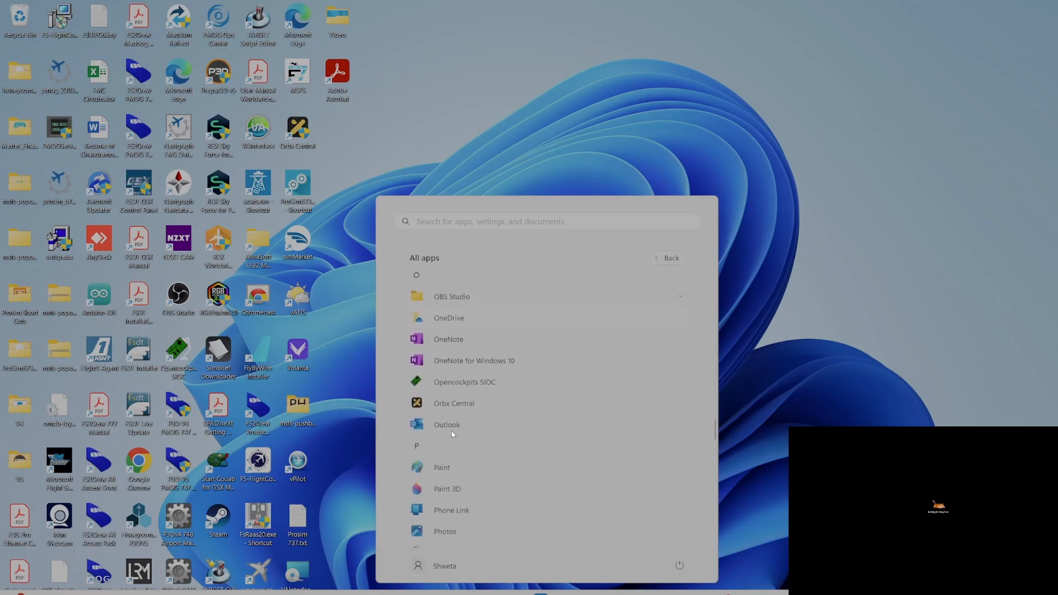
scroll(452, 434, "down", 4)
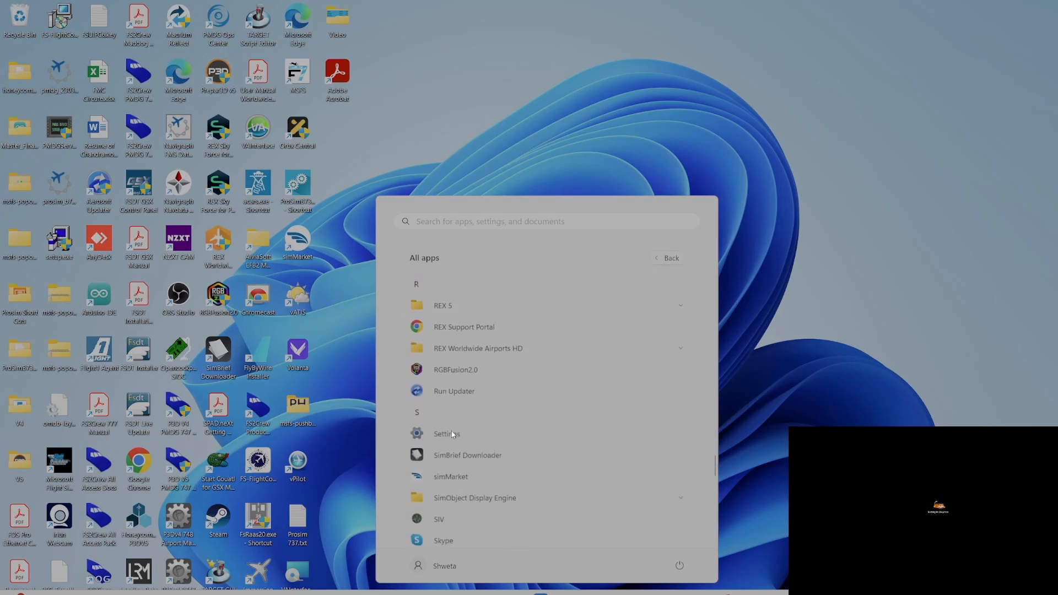
scroll(452, 434, "down", 5)
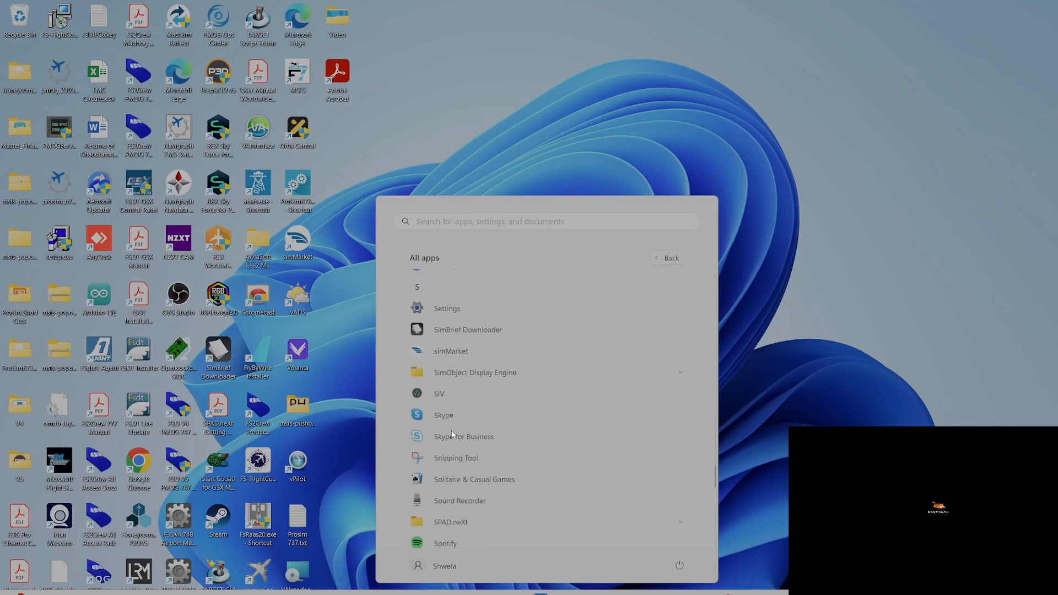
scroll(452, 431, "down", 5)
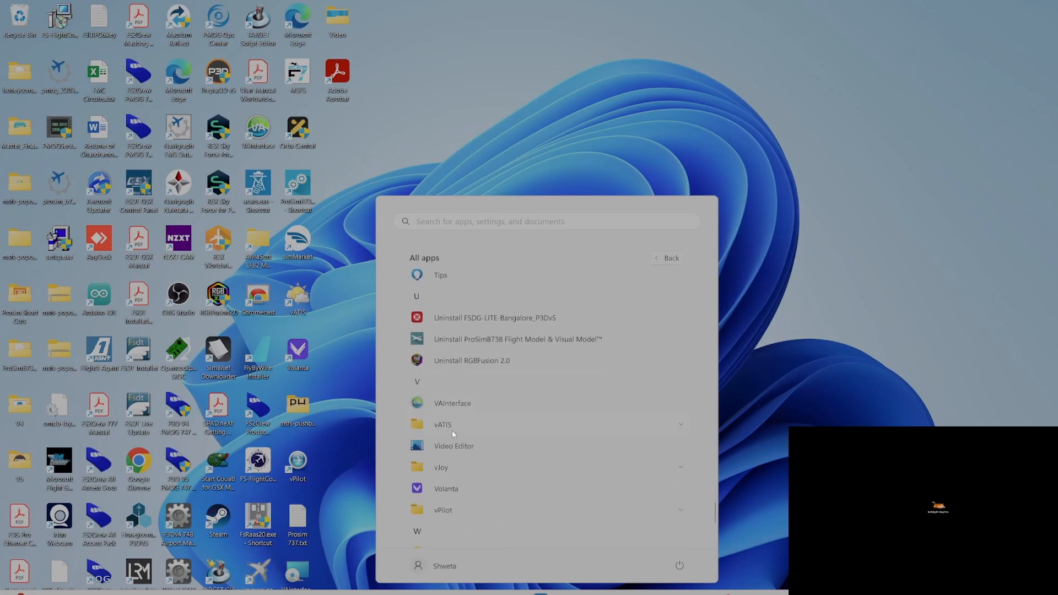
left_click(461, 476)
Launch Configure vJoy, review device 3's 25-button setup, then close vJoyConf
left_click(464, 489)
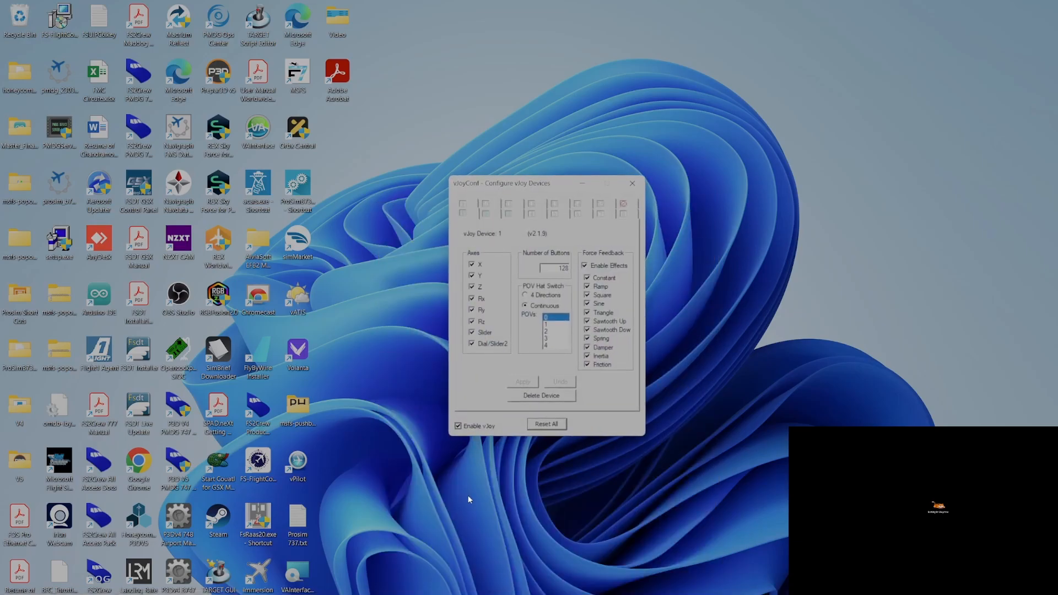
left_click(519, 214)
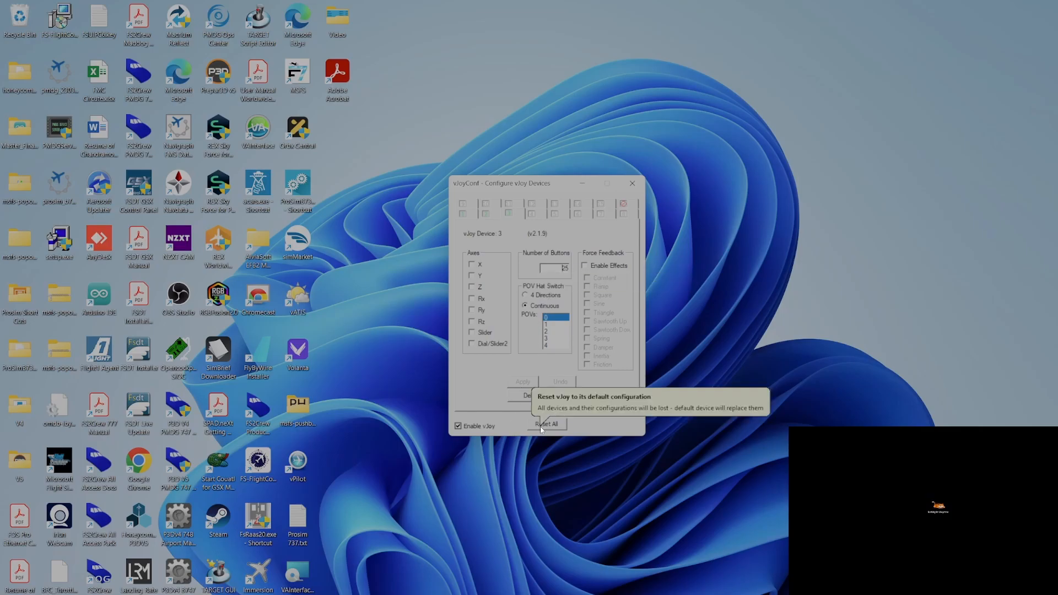
left_click(632, 188)
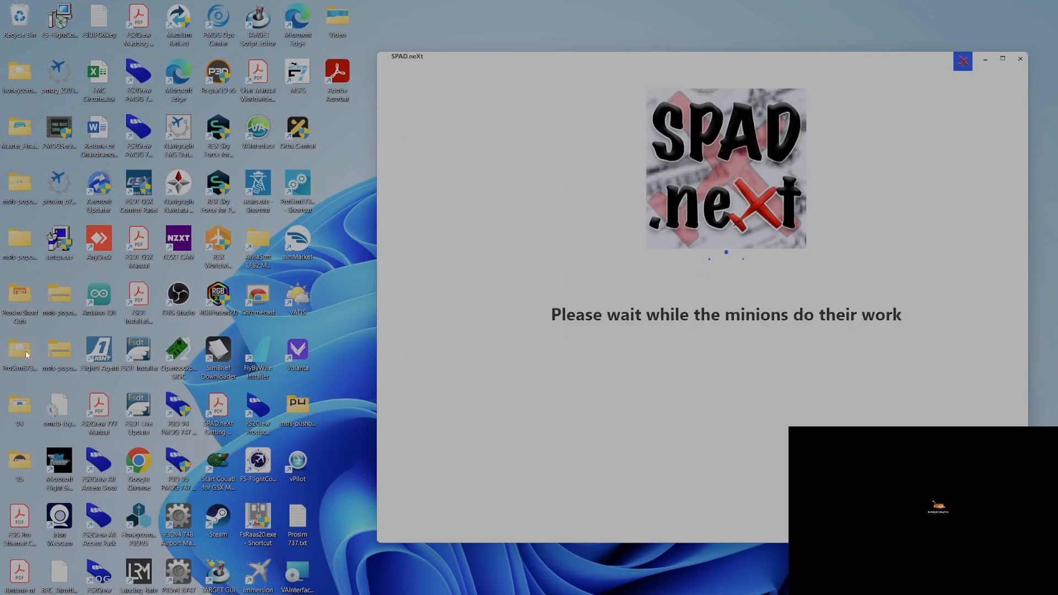
Open Prosim Short Cuts, select ProSimB738.exe - Shortcut (2), then minimise Explorer and SPAD.neXt
double_click(20, 300)
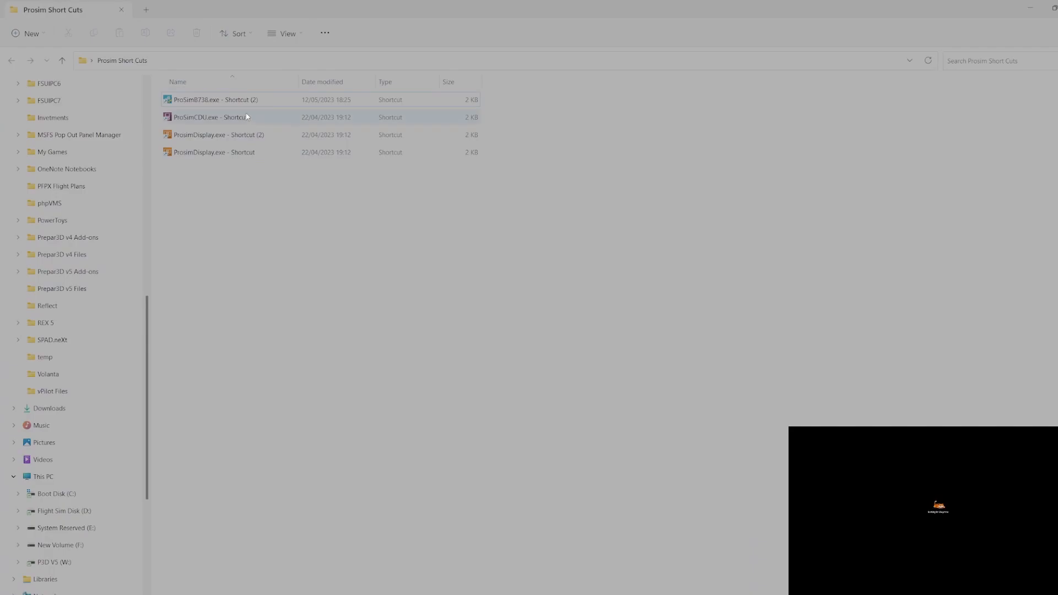
left_click(253, 100)
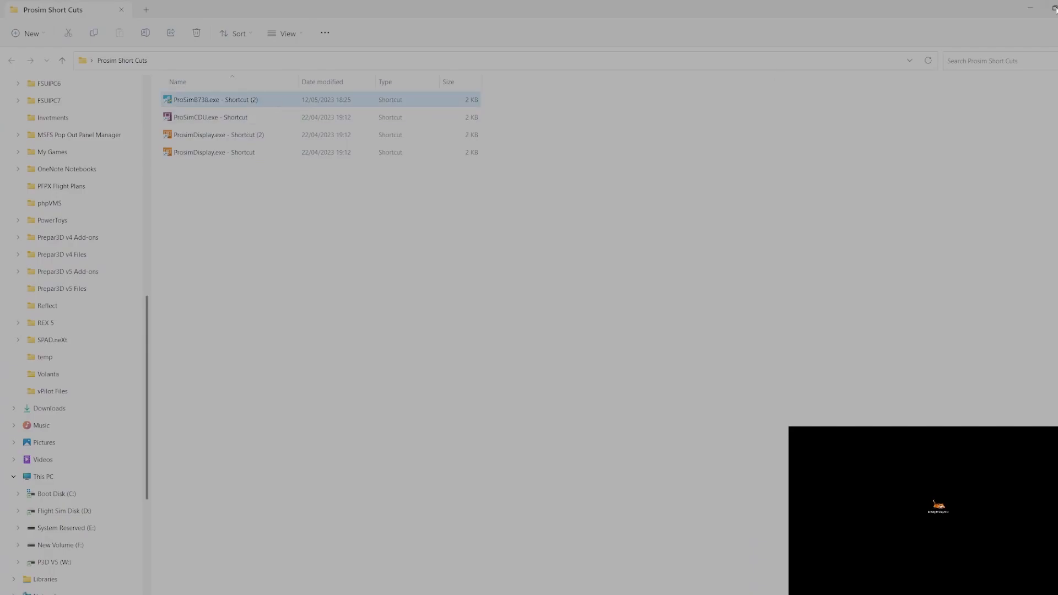
left_click(1032, 6)
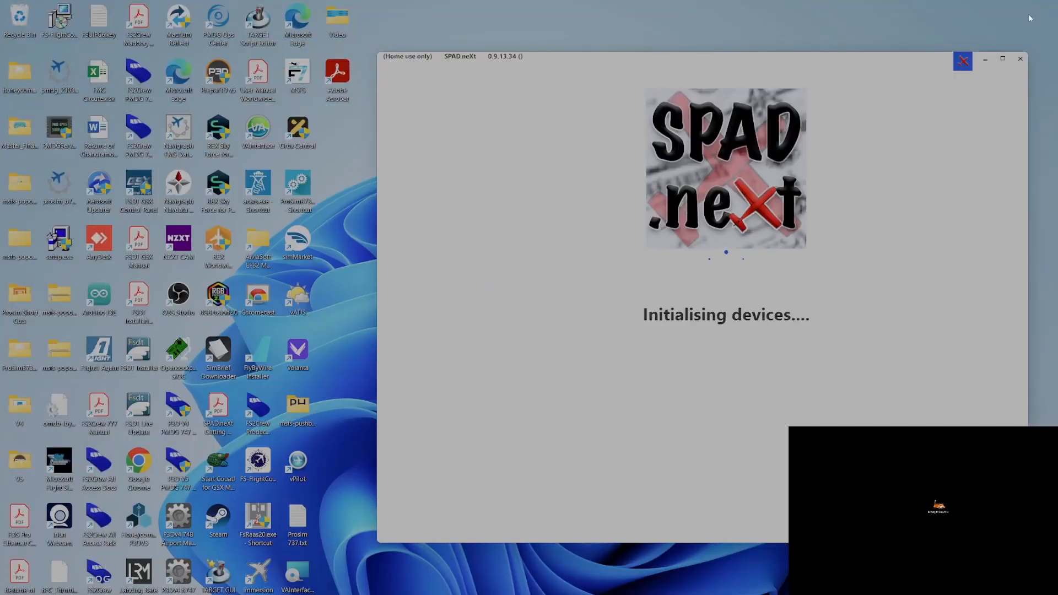
left_click(985, 59)
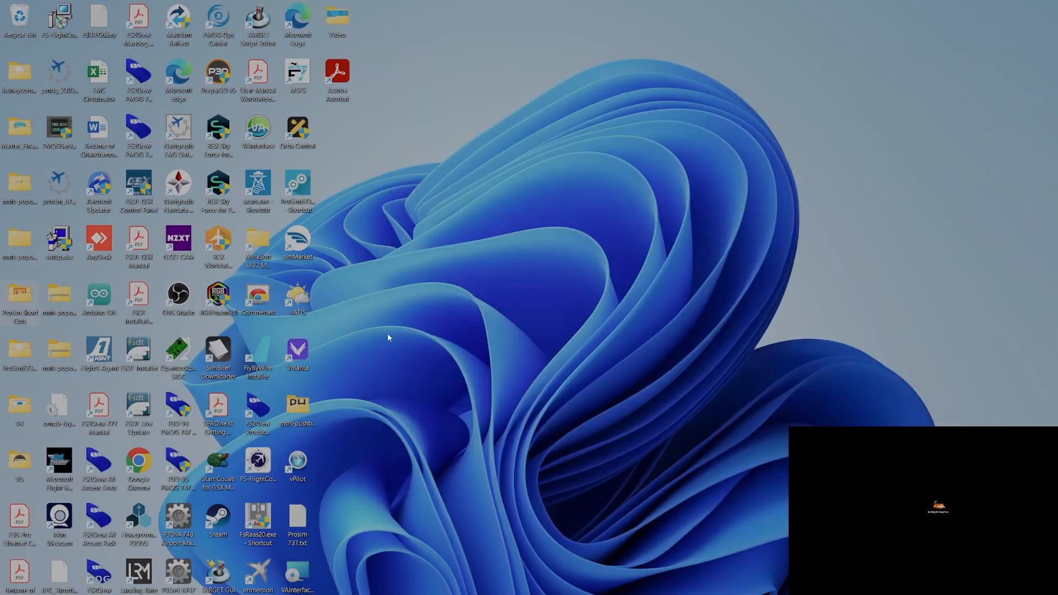
View FSUIPC Encoder Offsets for SpadNext.jpg enlarged to read MCP offsets 5352–535C, then close it
double_click(346, 20)
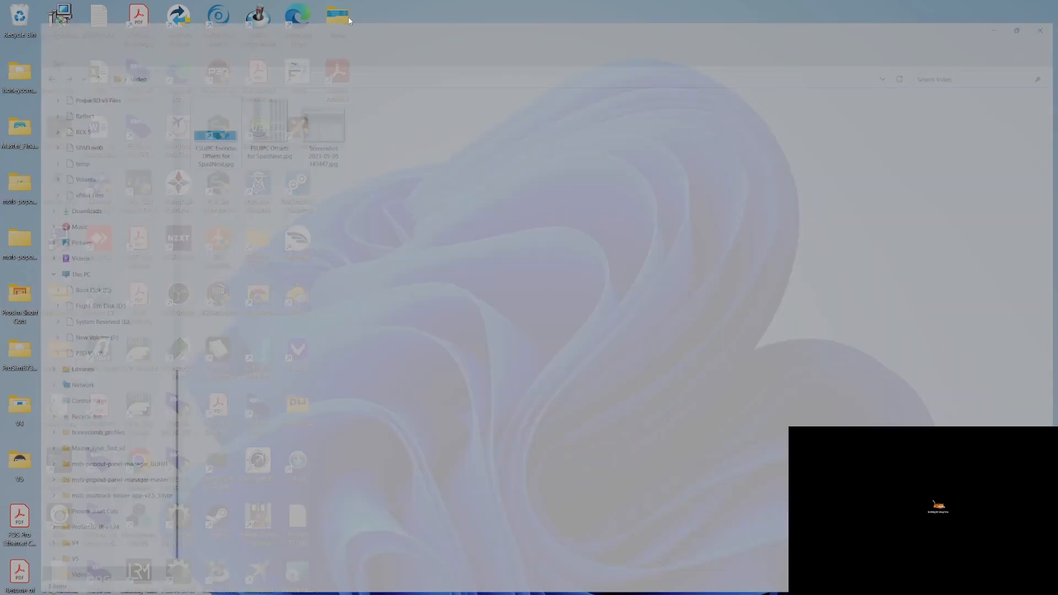
double_click(177, 149)
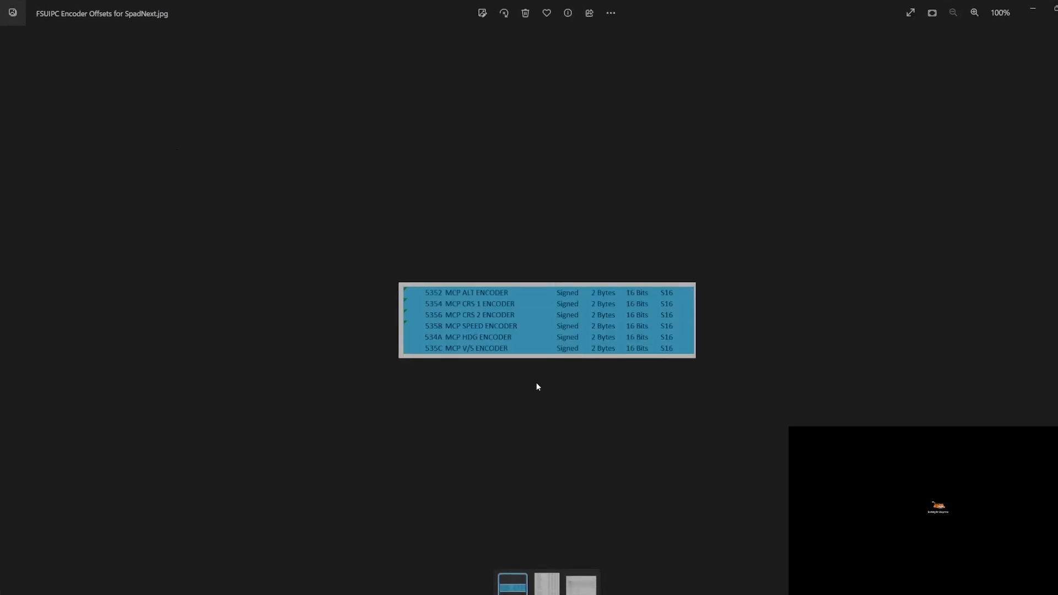
left_click(974, 13)
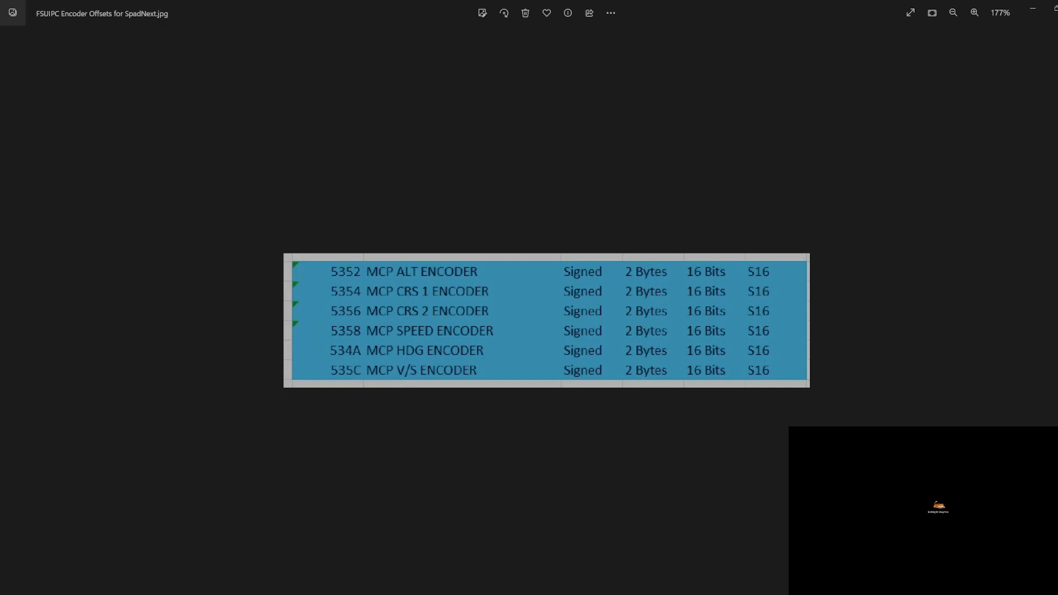
left_click(1057, 8)
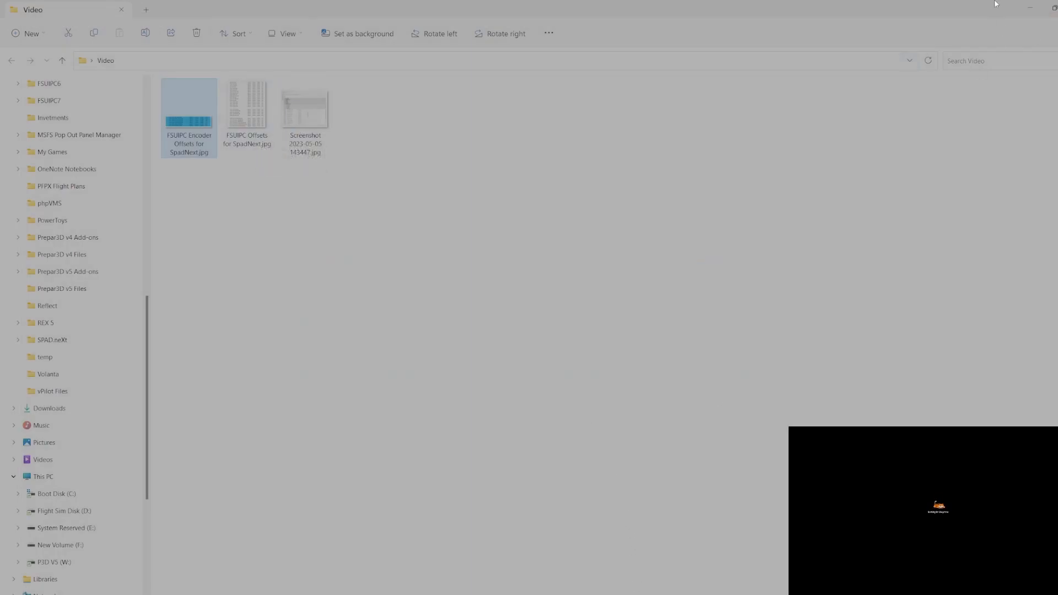
Close Video, minimise ProSim737 System, and show SPAD.neXt maximised on its joystick devices page
left_click(1031, 8)
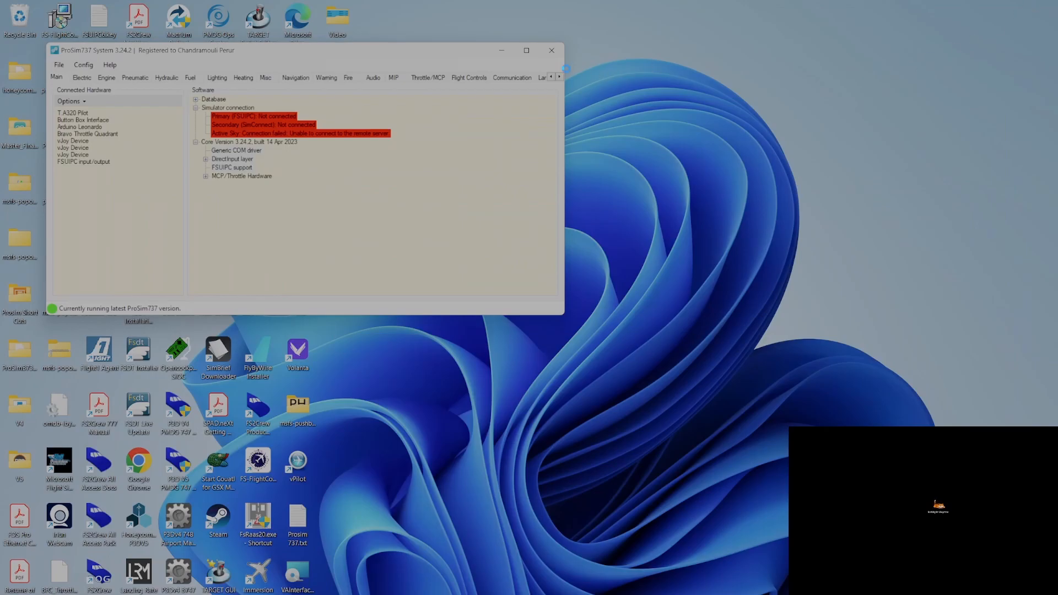
left_click(500, 51)
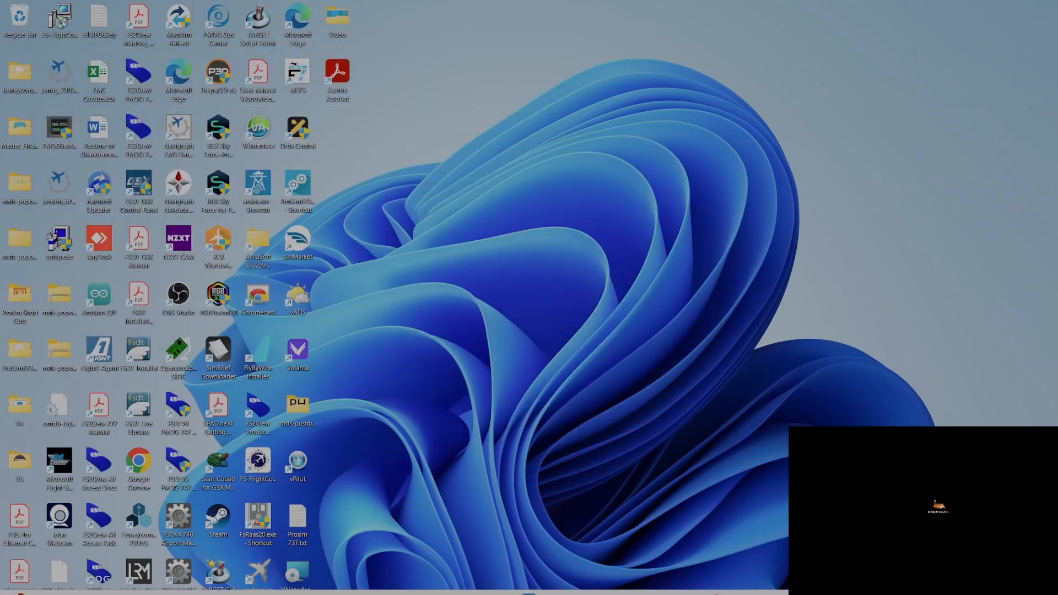
left_click(624, 593)
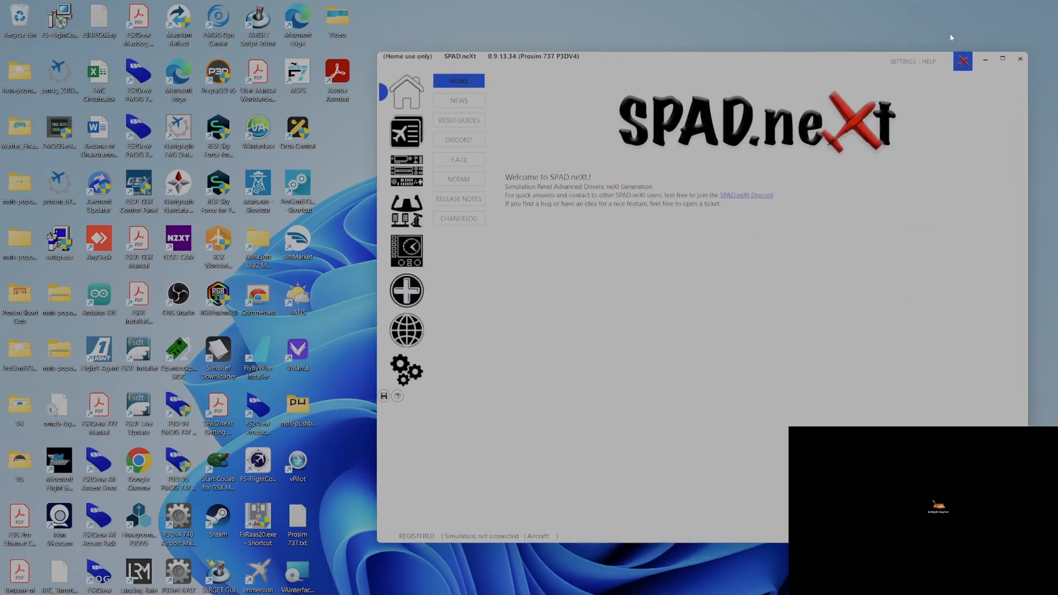
left_click(1003, 58)
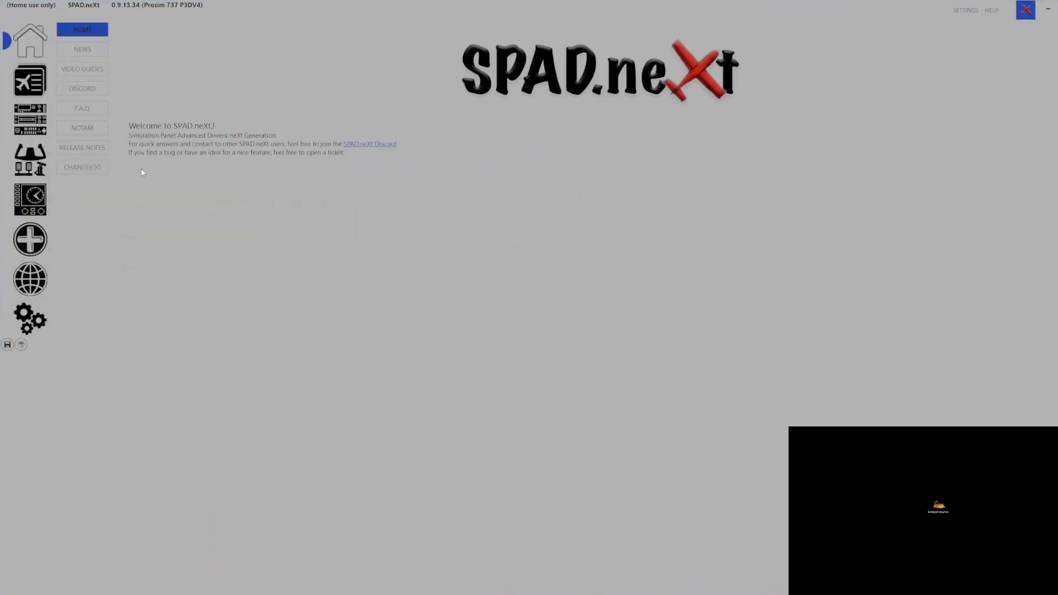
left_click(23, 161)
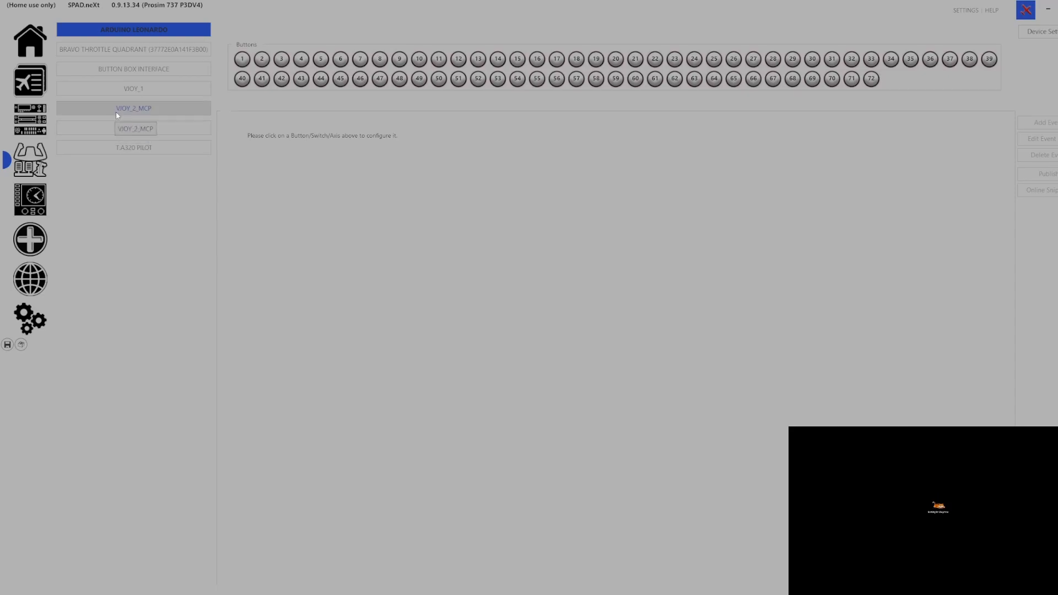
Inspect the VJOY-MCP and VJOY_2_MCP button sets, then display the virtual MCP737 panel
left_click(119, 130)
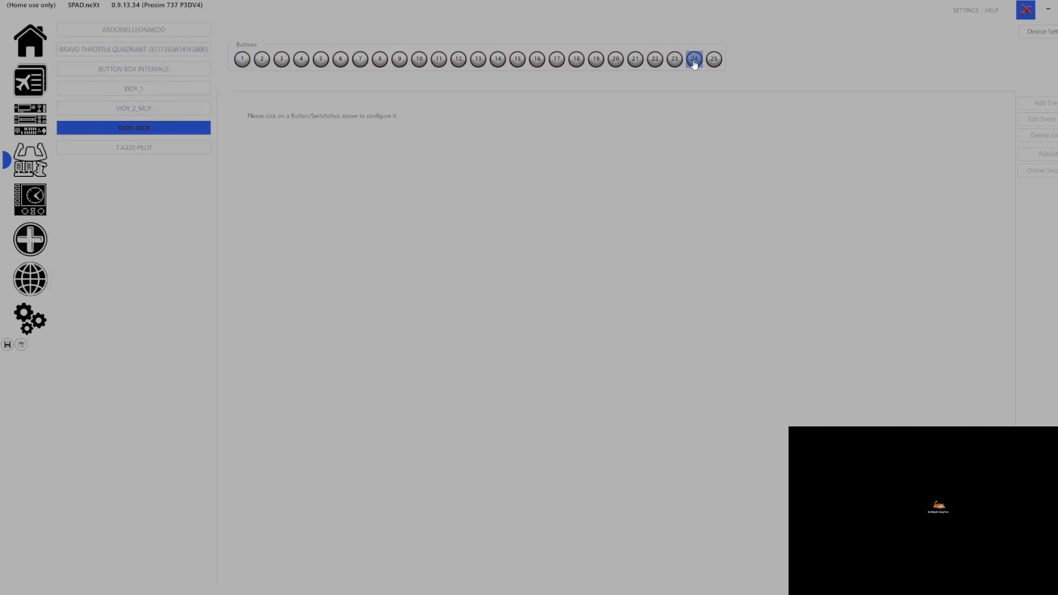
left_click(160, 109)
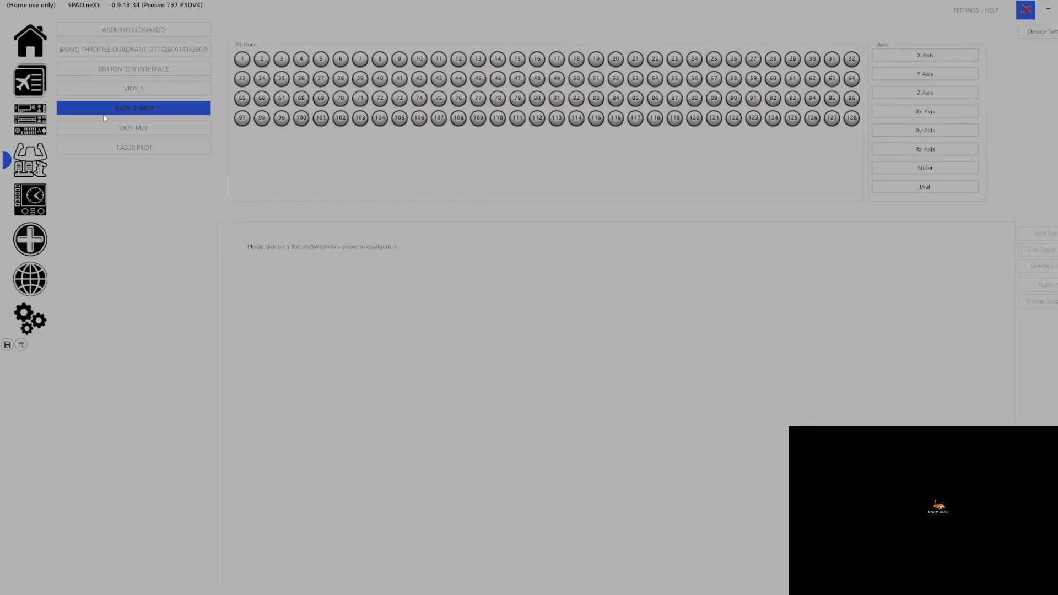
left_click(25, 120)
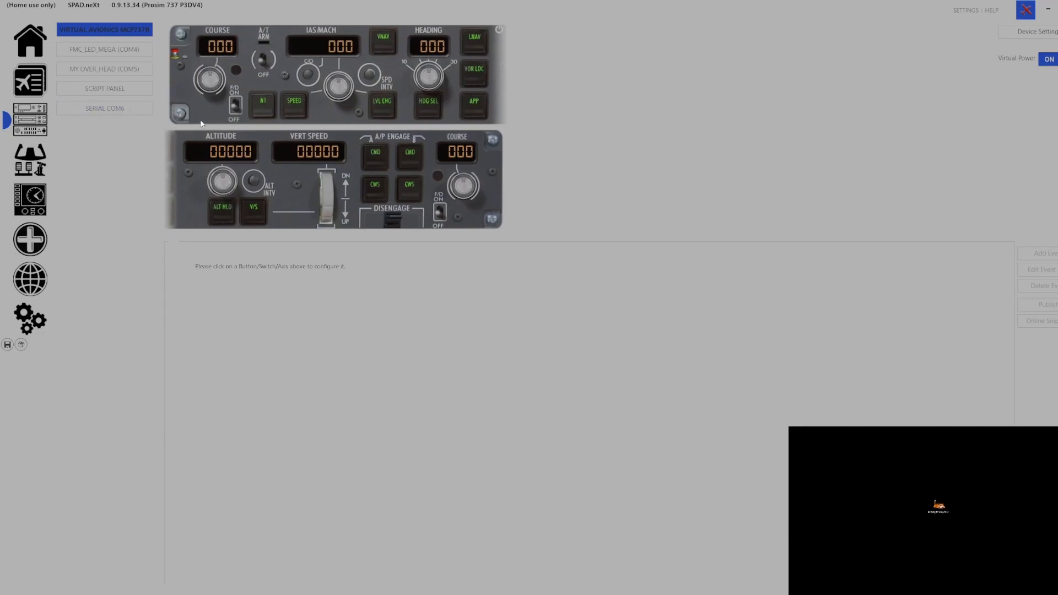
Remove A/T ARM's existing Switched ON and Switched OFF events and save the profile
left_click(263, 67)
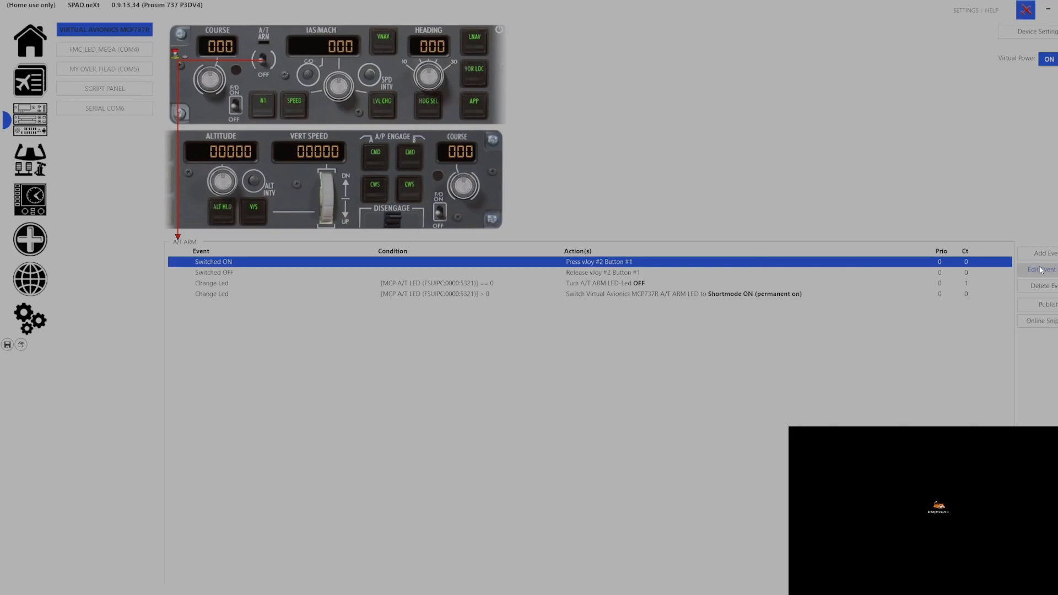
left_click(1046, 286)
left_click(1047, 287)
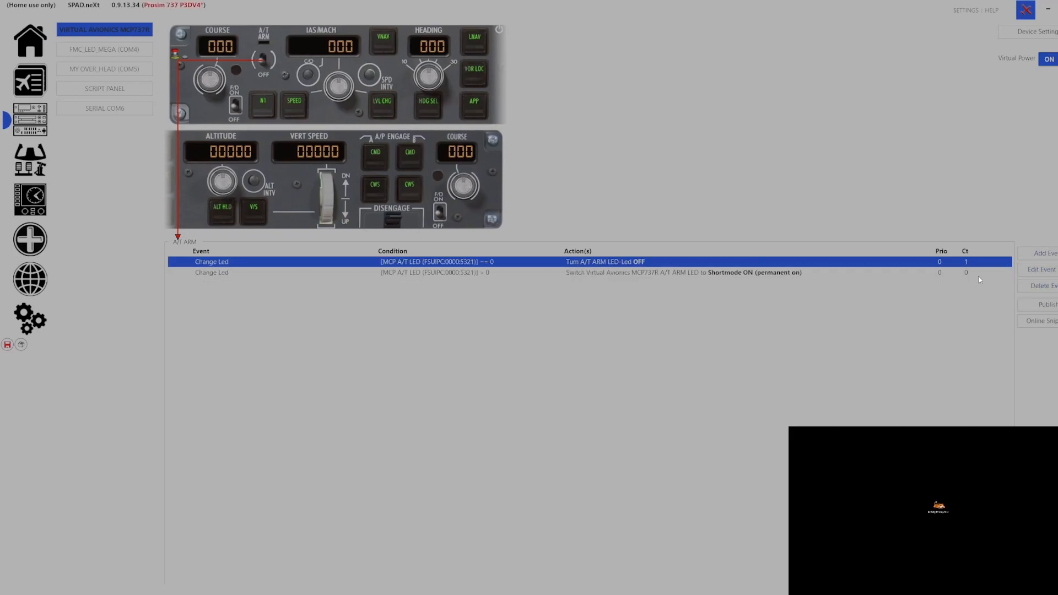
left_click(7, 344)
left_click(1050, 255)
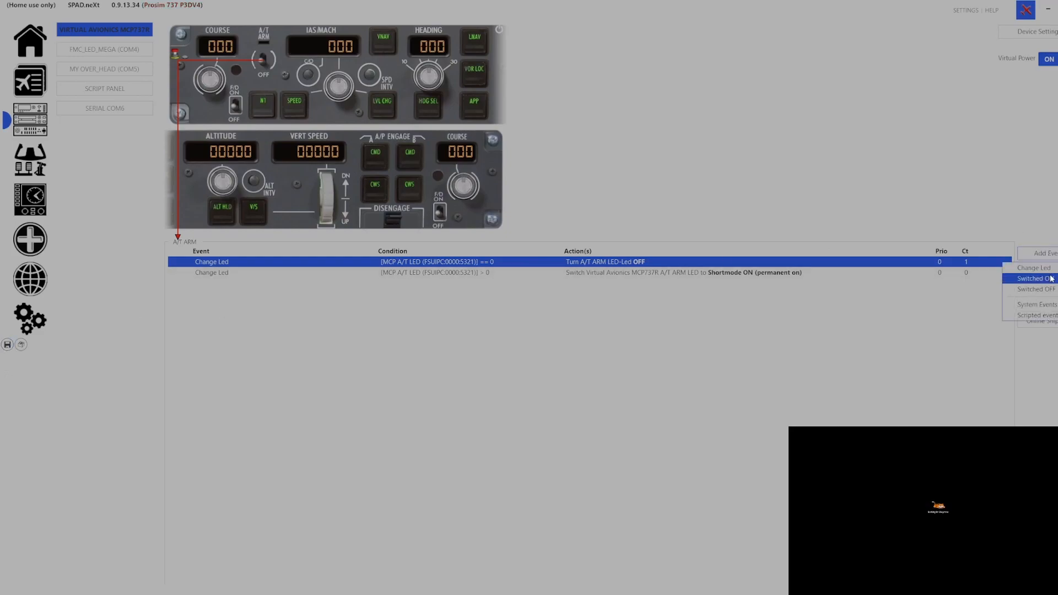
Add an A/T ARM Switched ON event pressing vJoy #2 Button #1, then save the profile
left_click(1036, 279)
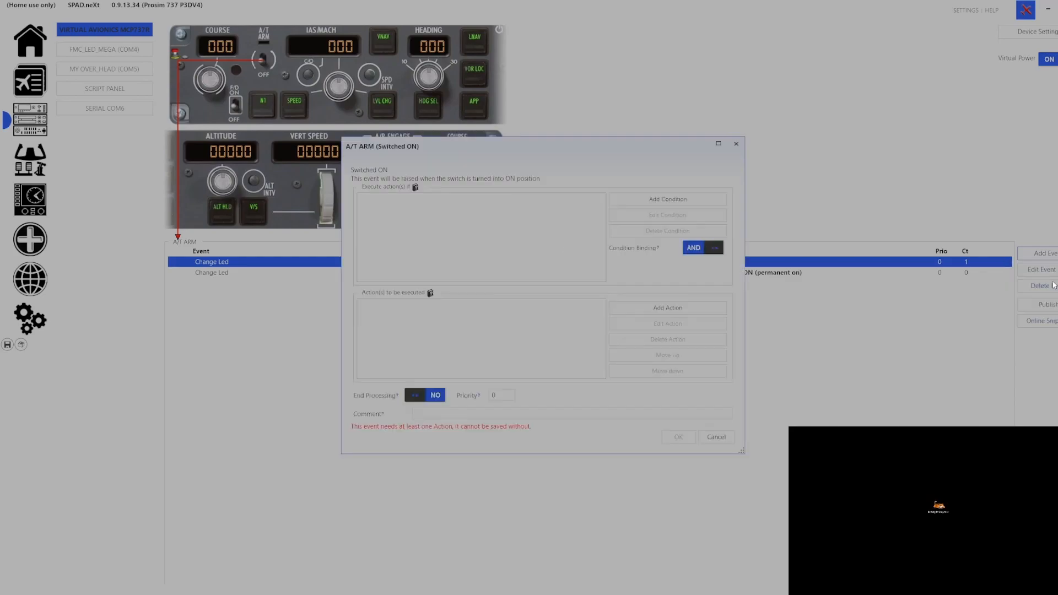
left_click(651, 308)
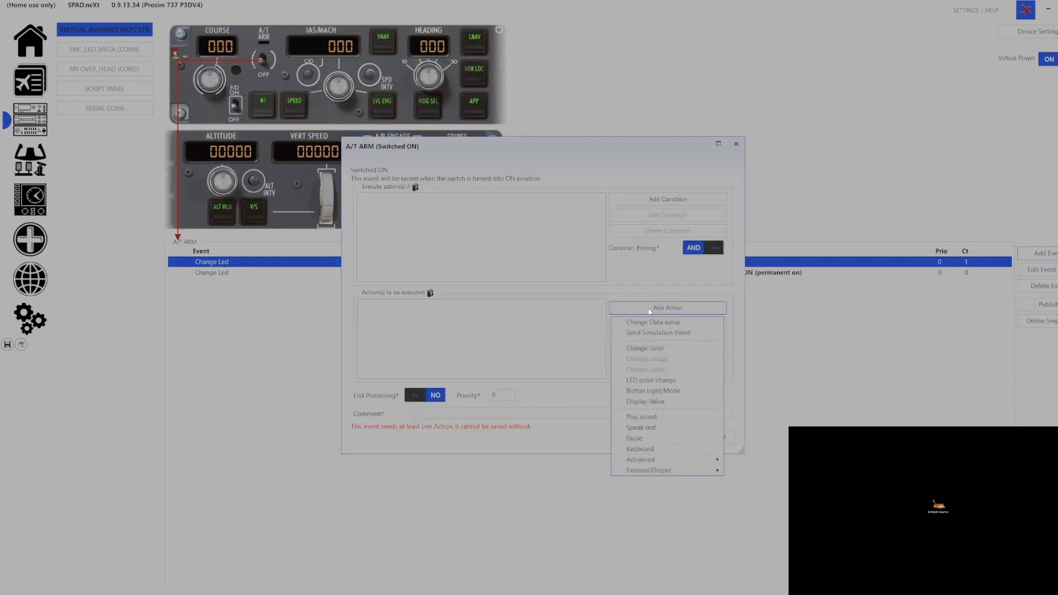
mouse_move(677, 460)
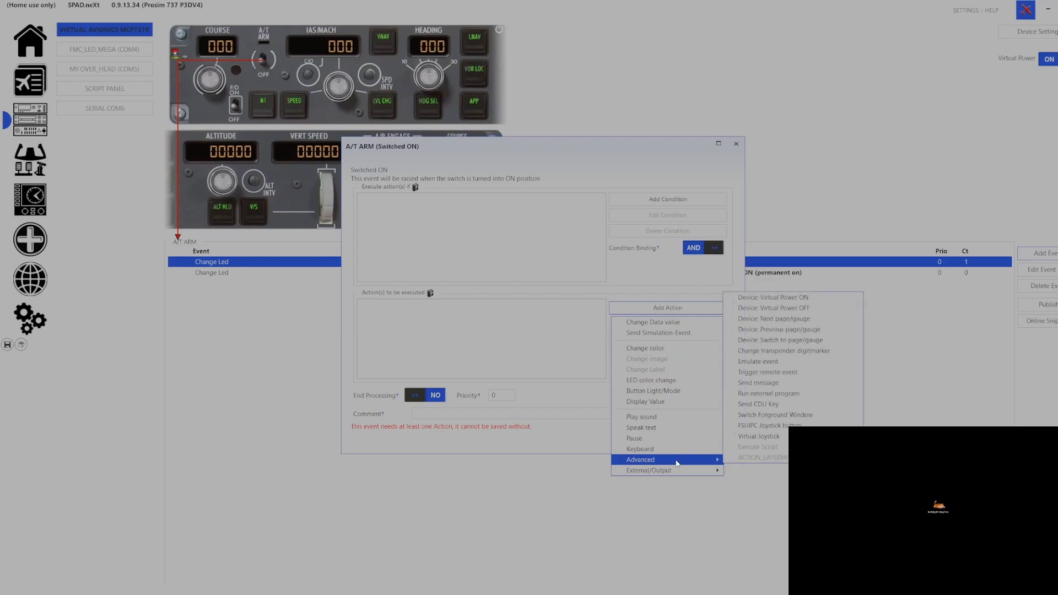
left_click(754, 440)
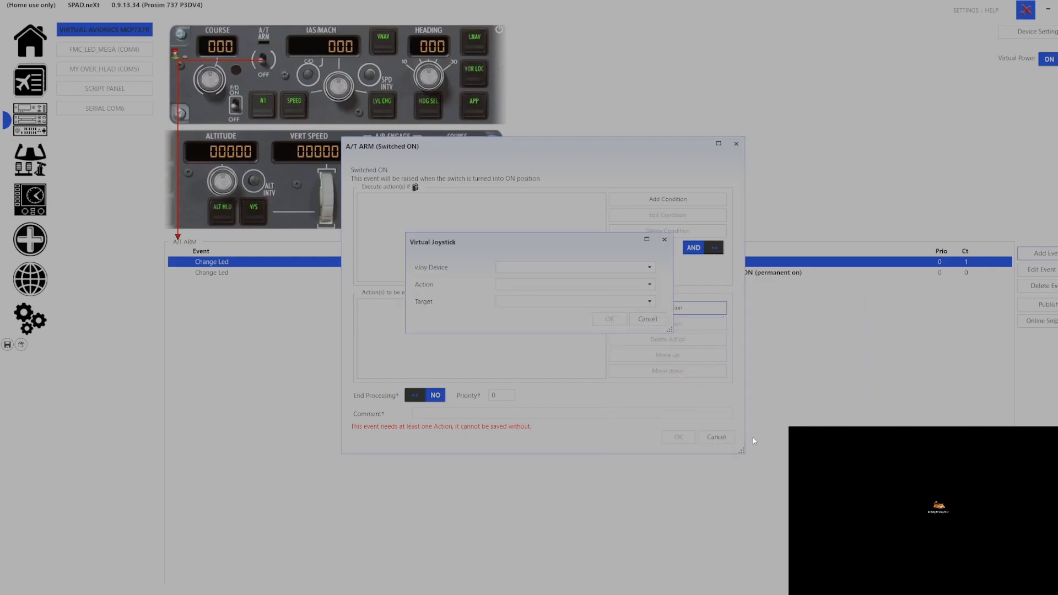
left_click(528, 267)
left_click(528, 289)
left_click(531, 301)
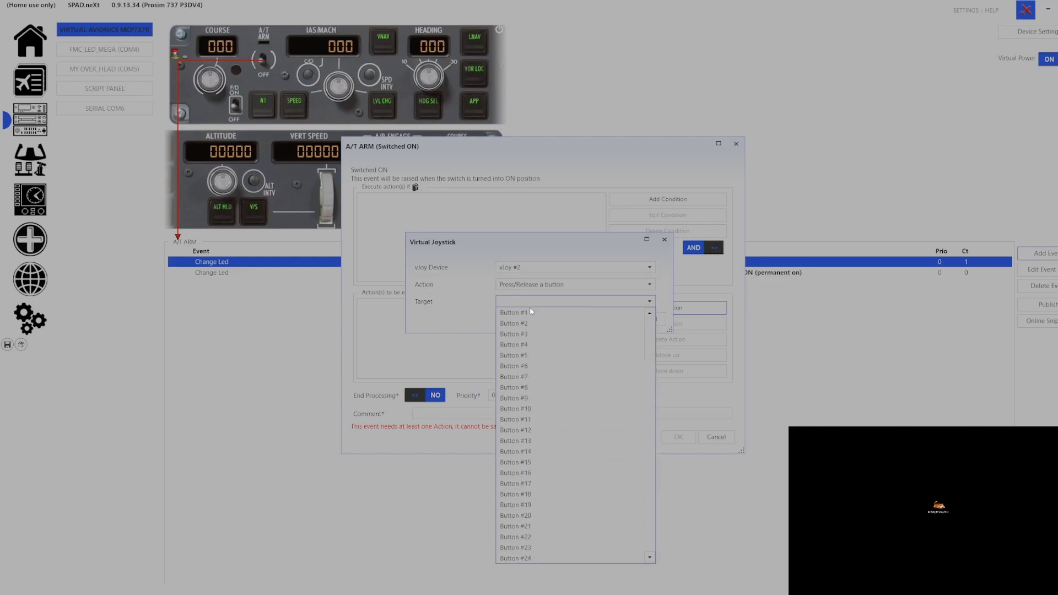
left_click(532, 313)
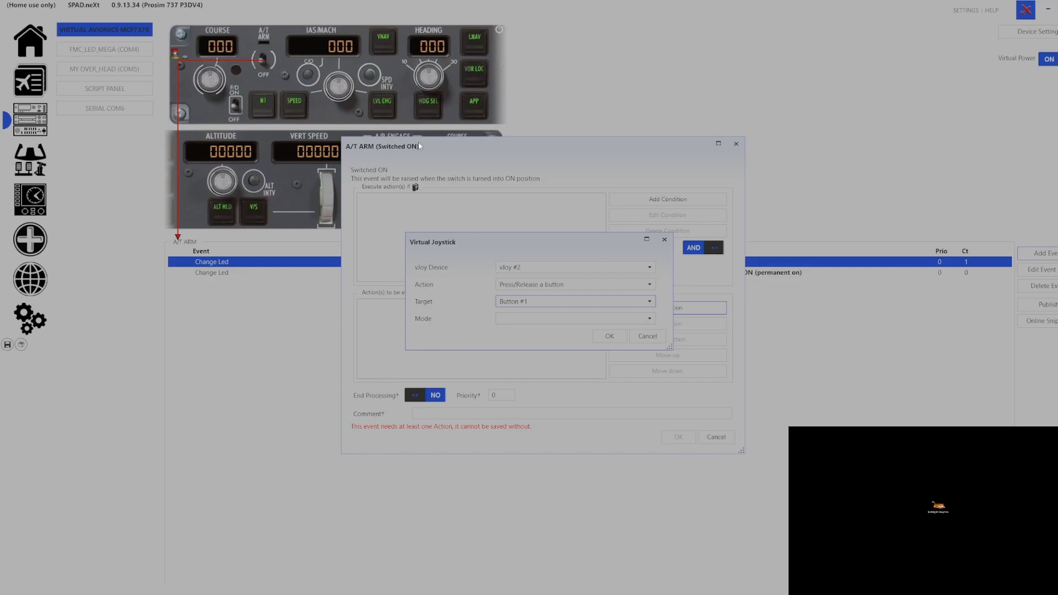
left_click(518, 319)
left_click(515, 329)
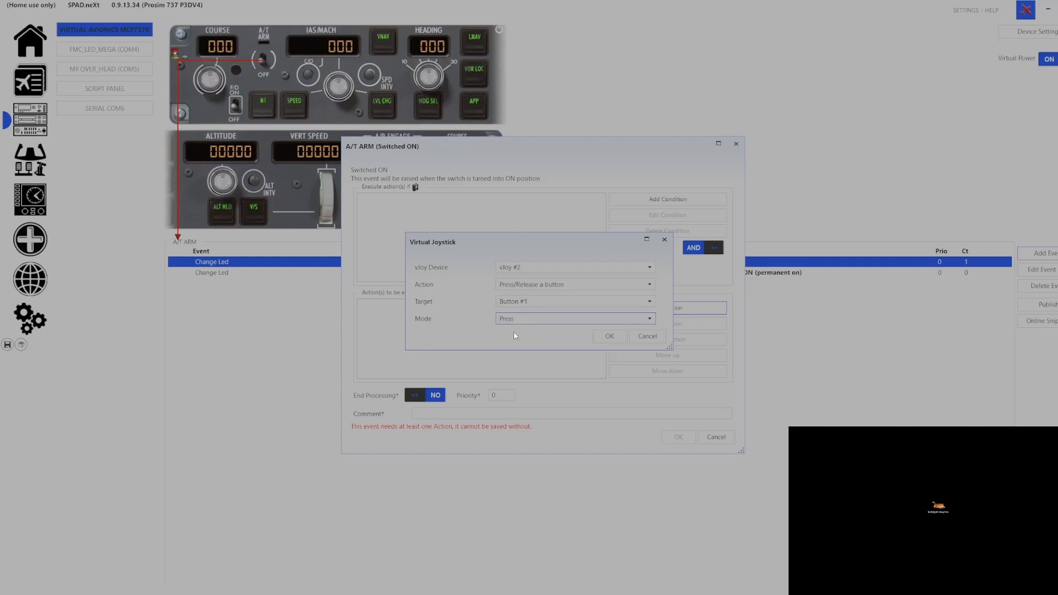
left_click(608, 336)
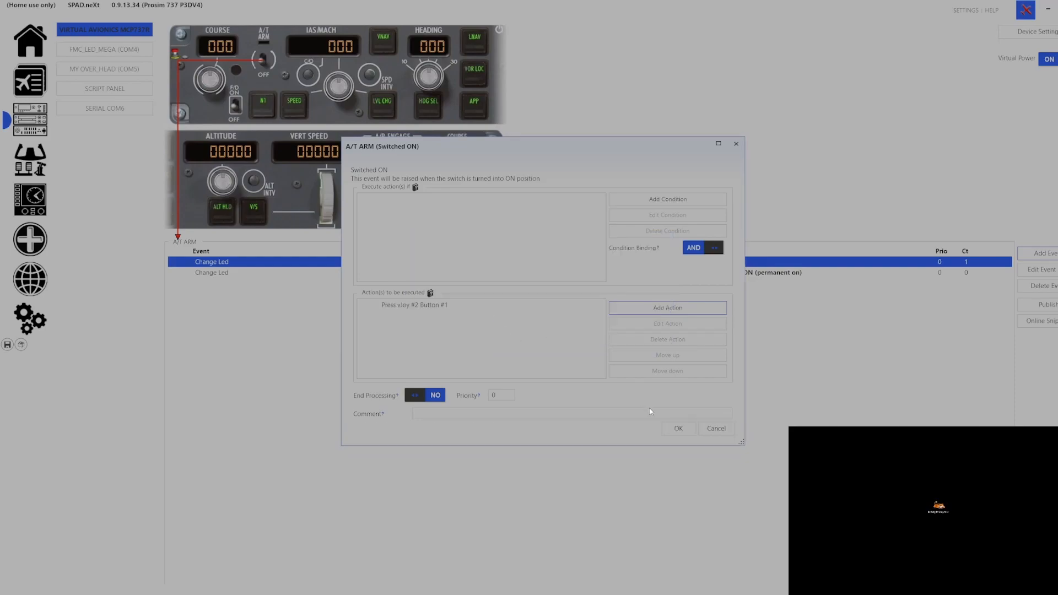
left_click(668, 431)
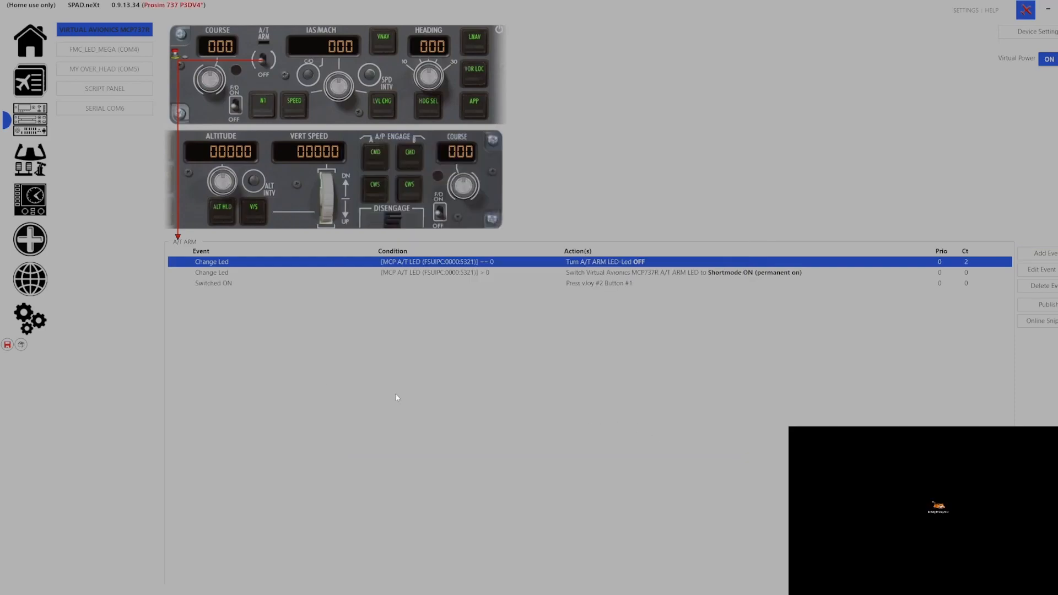
left_click(7, 344)
Add an A/T ARM Switched OFF event that releases vJoy #2 Button #1
left_click(1038, 253)
left_click(1034, 290)
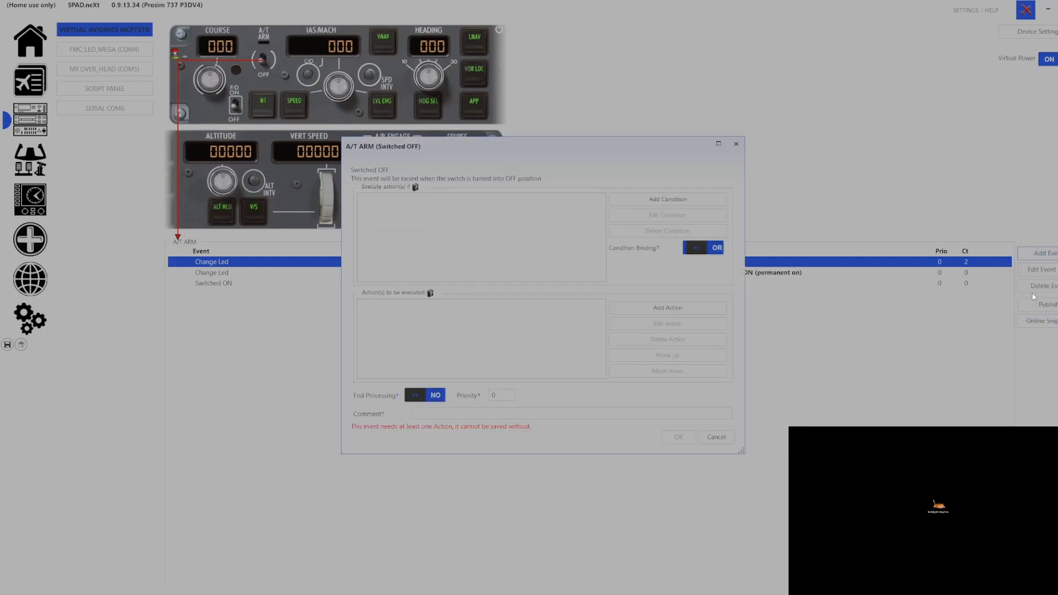
left_click(707, 307)
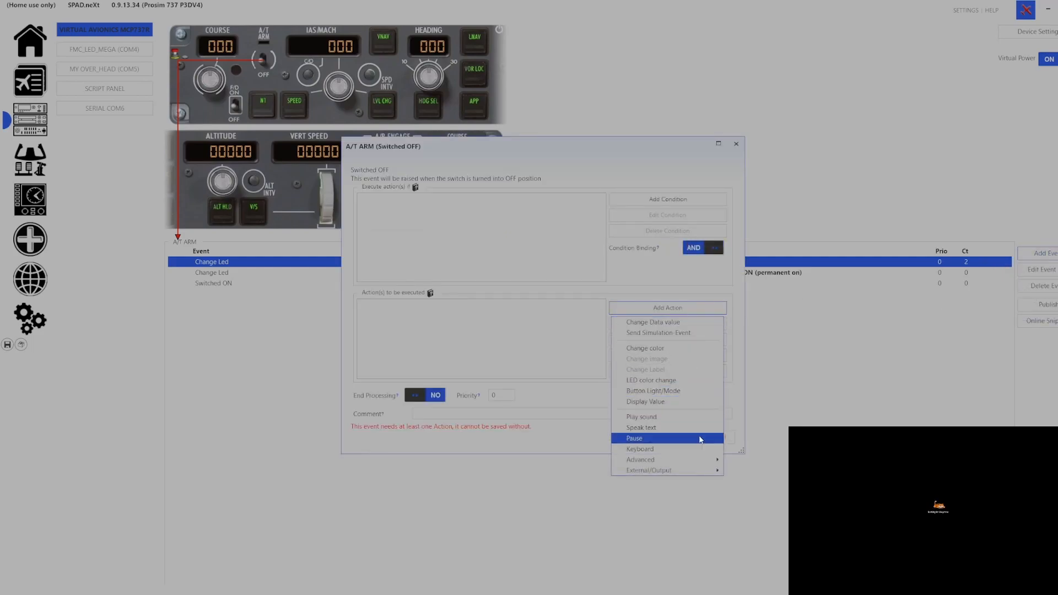
mouse_move(707, 459)
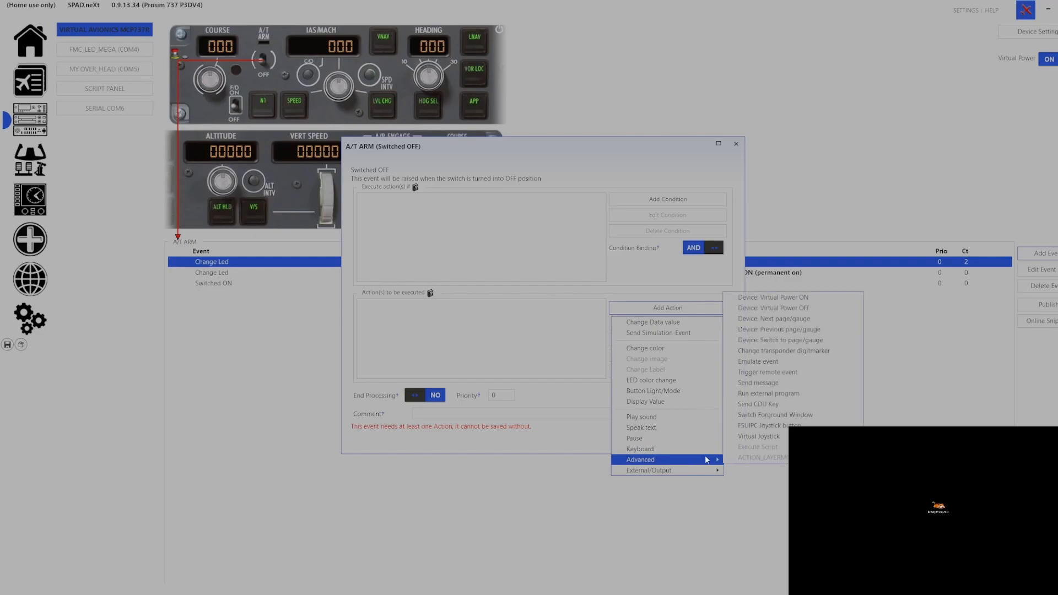
left_click(758, 436)
left_click(561, 267)
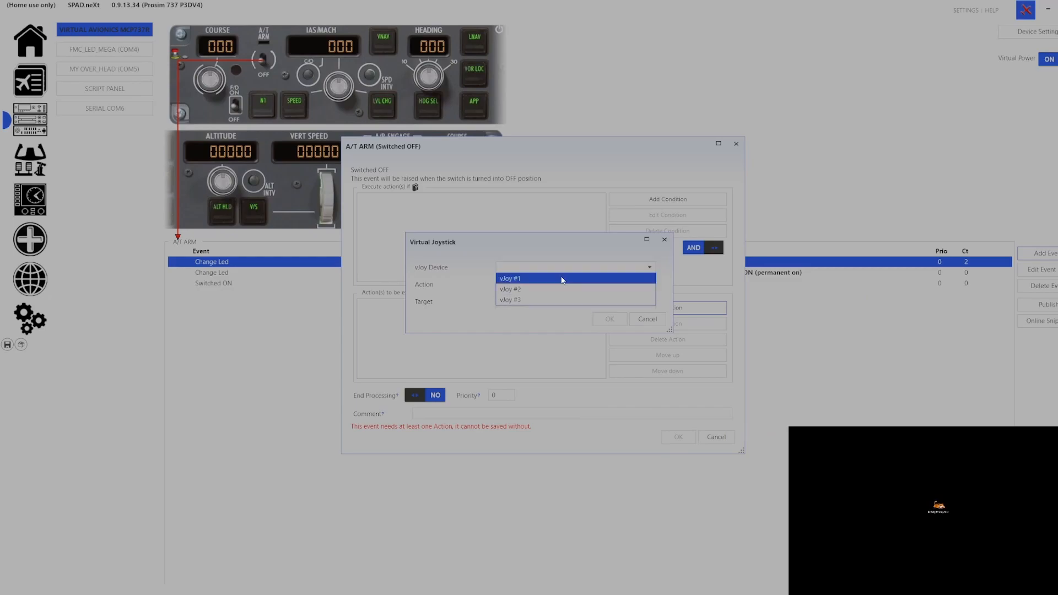
left_click(556, 288)
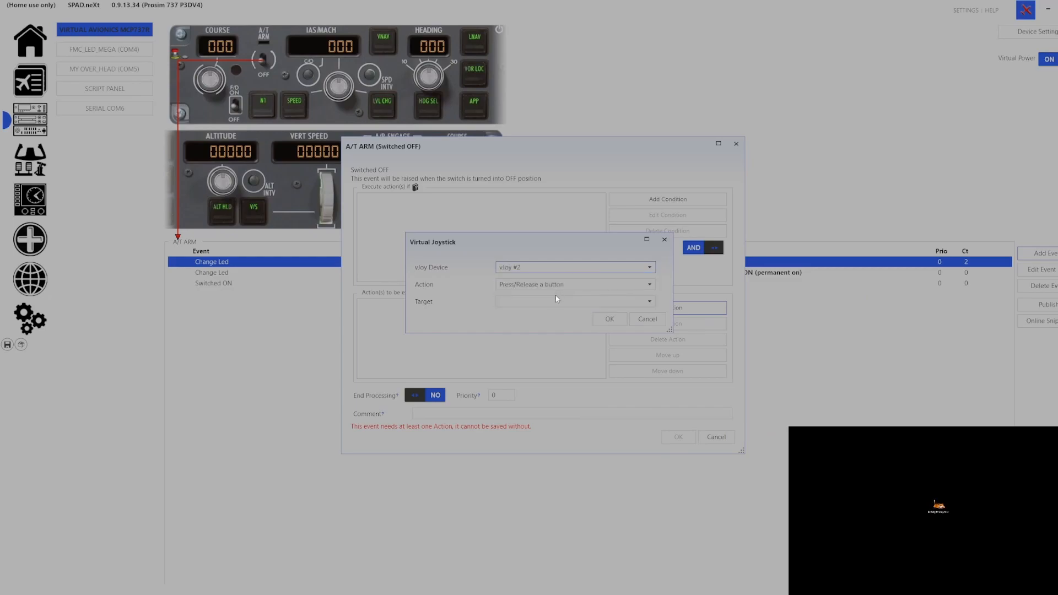
left_click(557, 301)
left_click(554, 311)
left_click(554, 319)
left_click(546, 340)
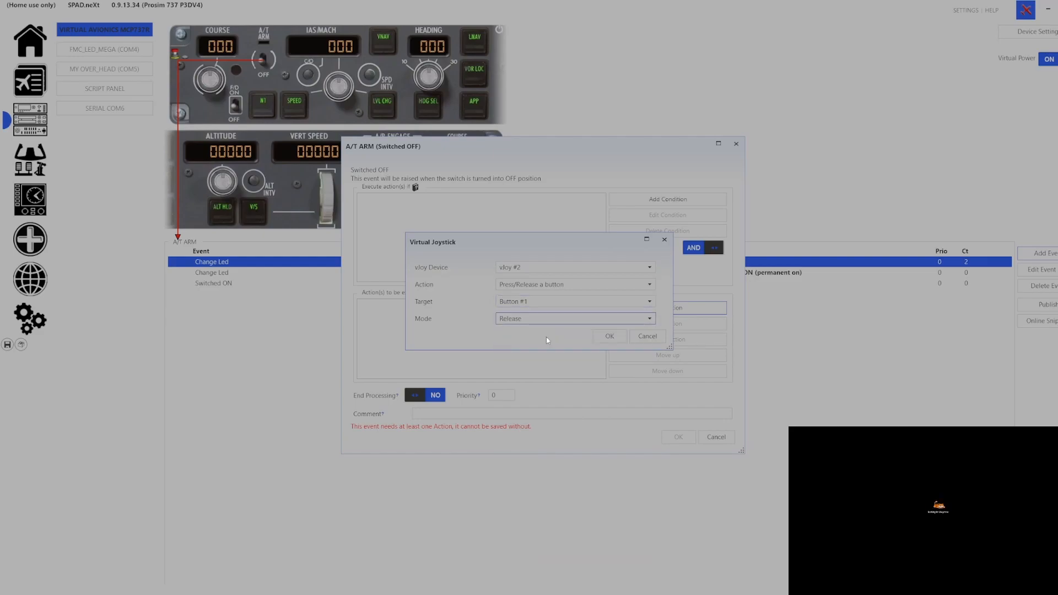
left_click(608, 338)
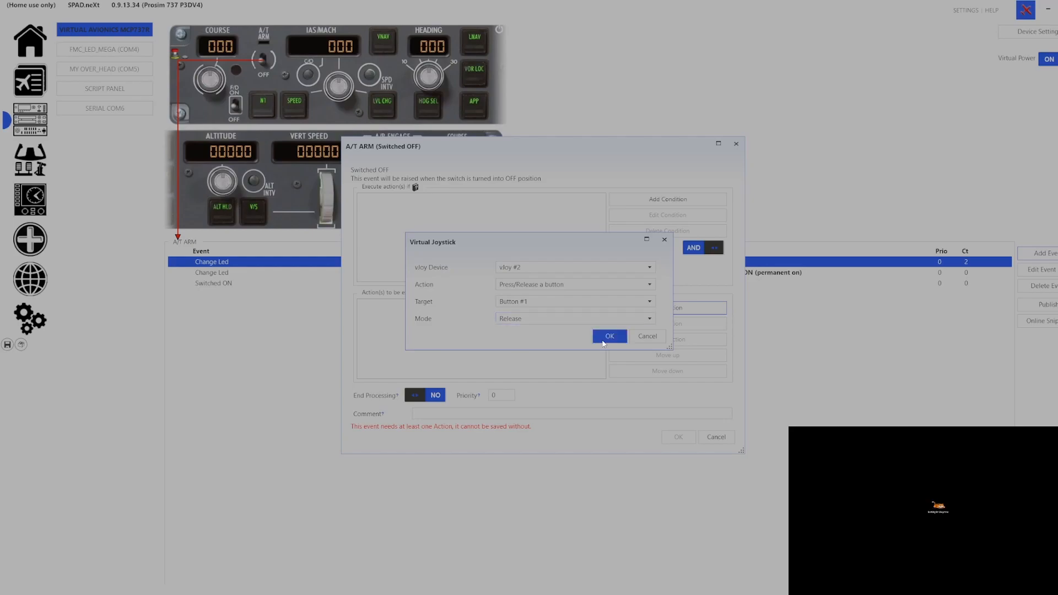
left_click(675, 429)
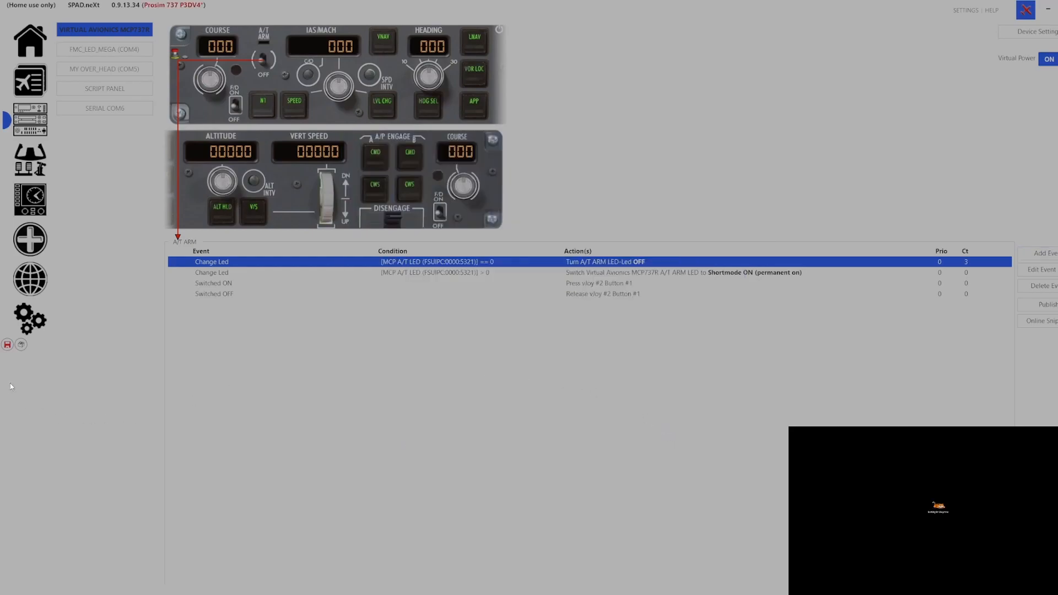
Save the profile and bring up the F/D and N1 switch events
left_click(7, 345)
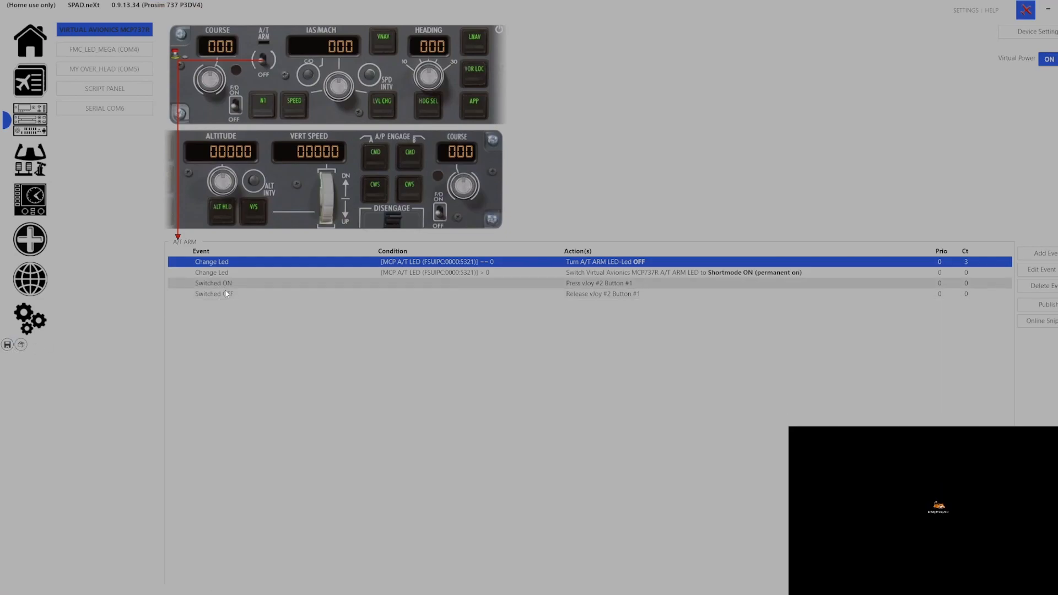
left_click(237, 115)
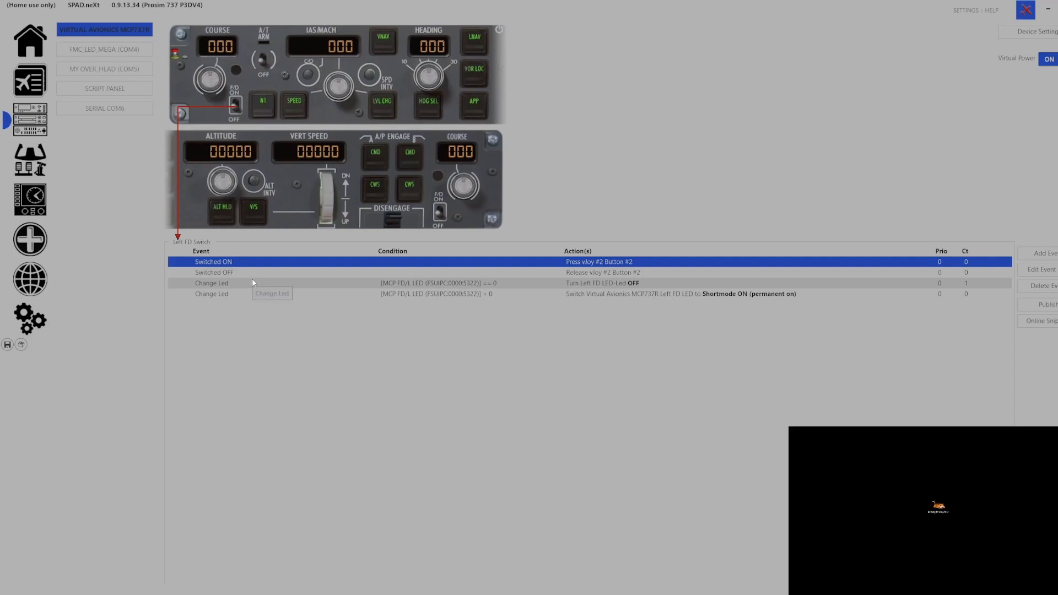
left_click(269, 115)
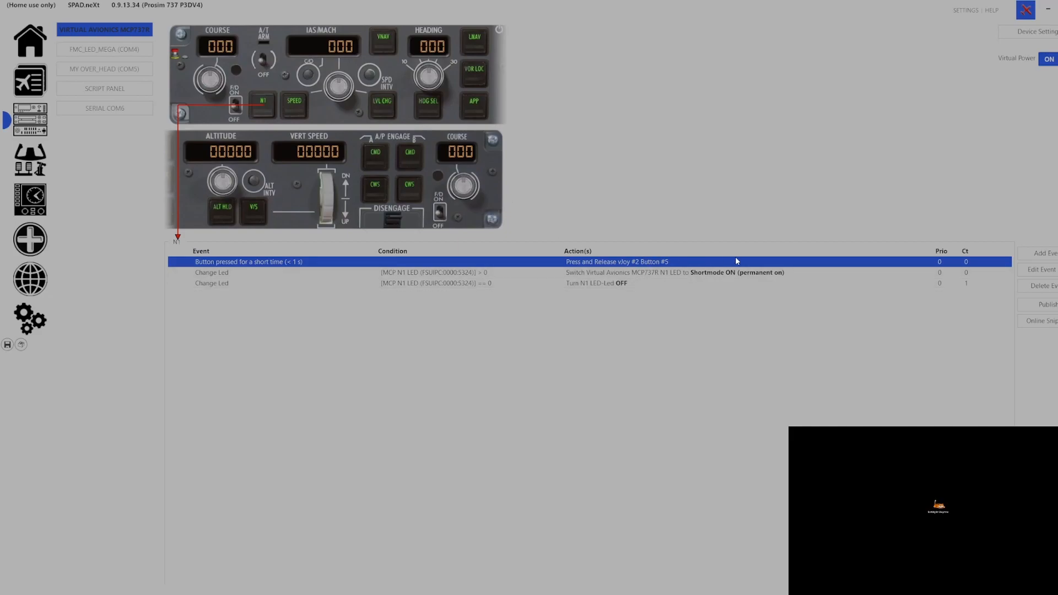
Delete N1's old short-press event, save, and start a new short-press Virtual Joystick action
left_click(1043, 286)
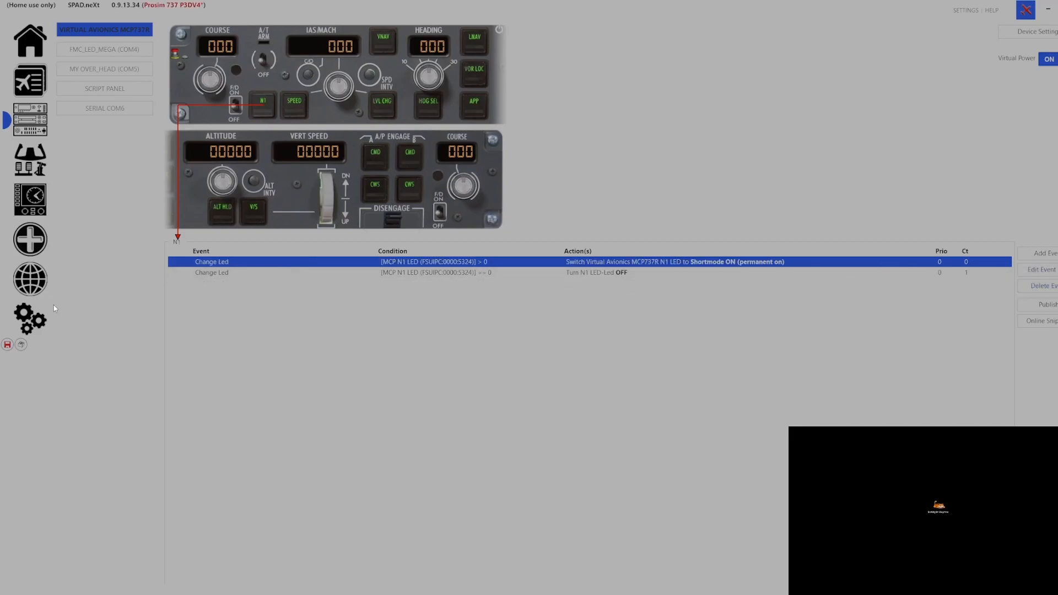
left_click(7, 345)
left_click(1044, 258)
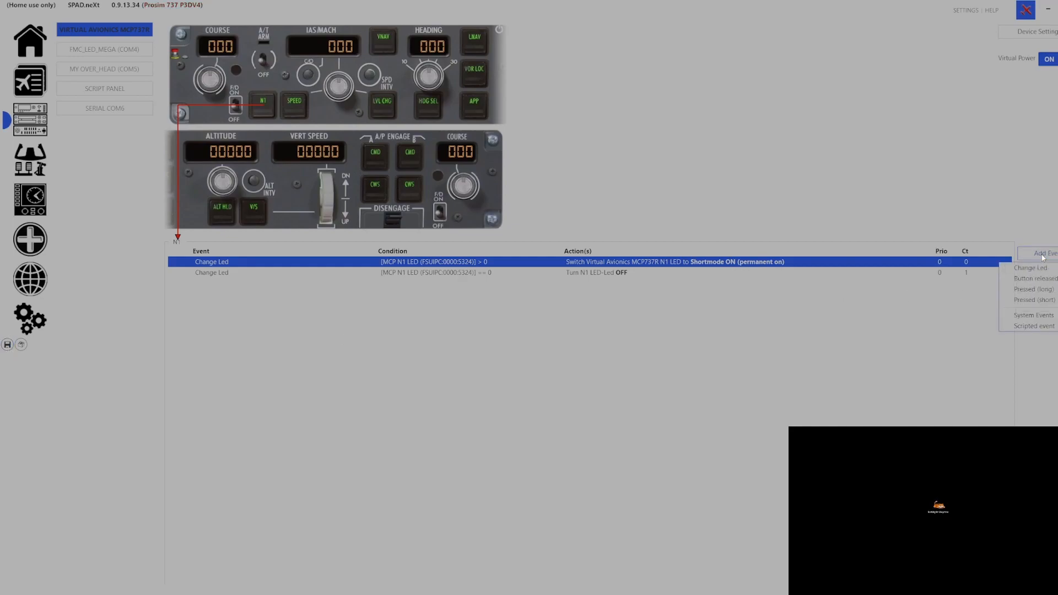
left_click(1036, 301)
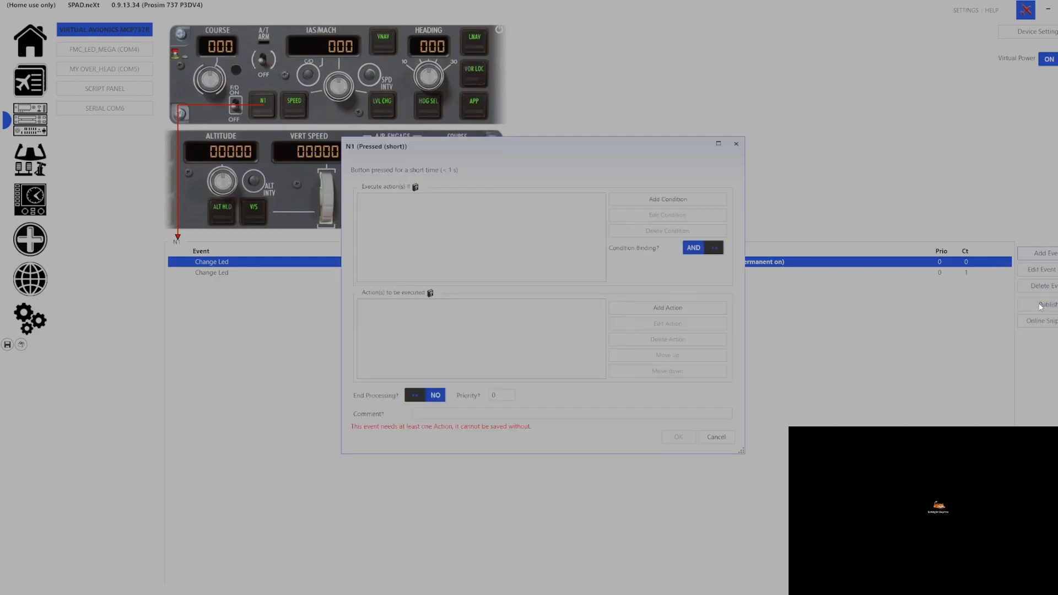
left_click(703, 308)
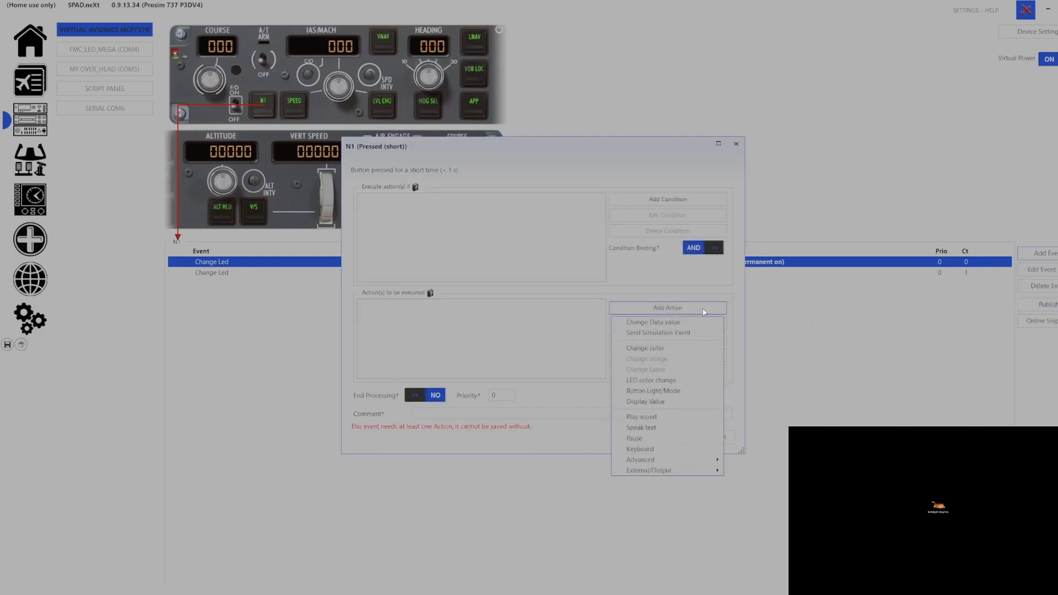
mouse_move(670, 461)
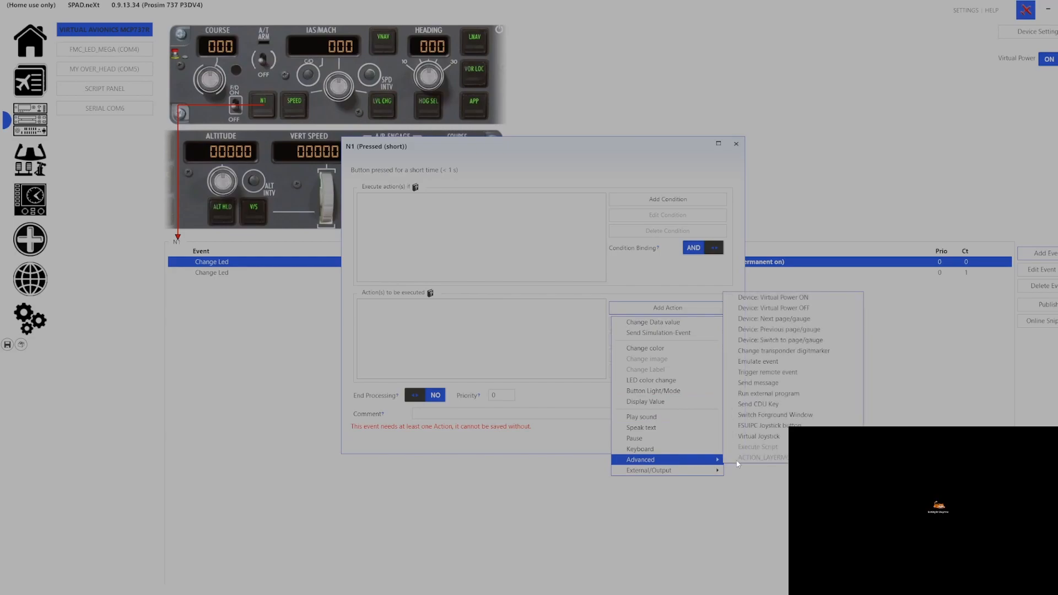
left_click(767, 442)
Set the action to Press and Release vJoy #2 Button #5, confirm, and save
left_click(539, 268)
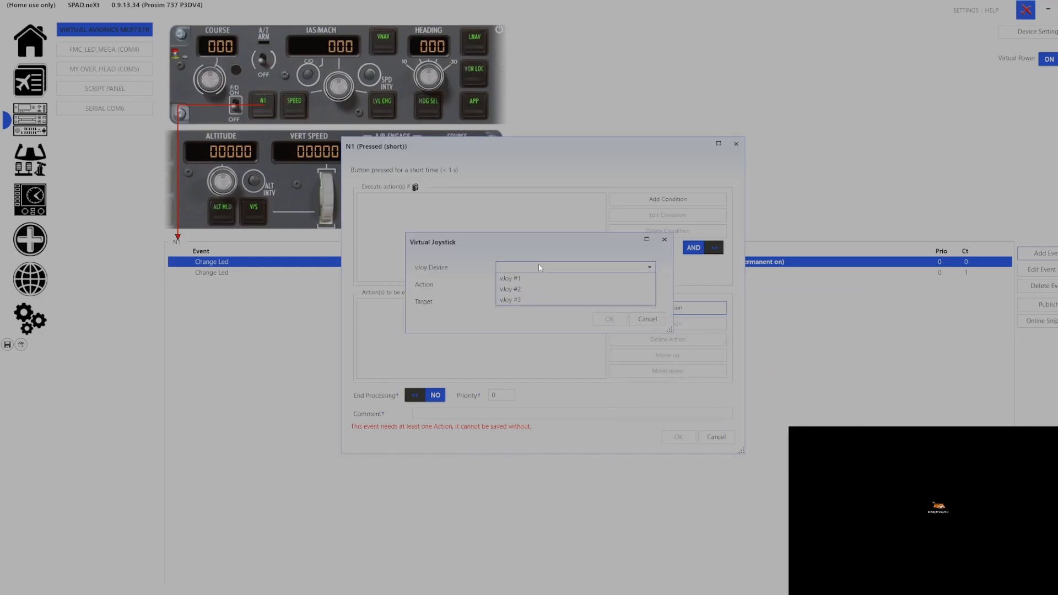
left_click(543, 292)
left_click(542, 302)
left_click(542, 353)
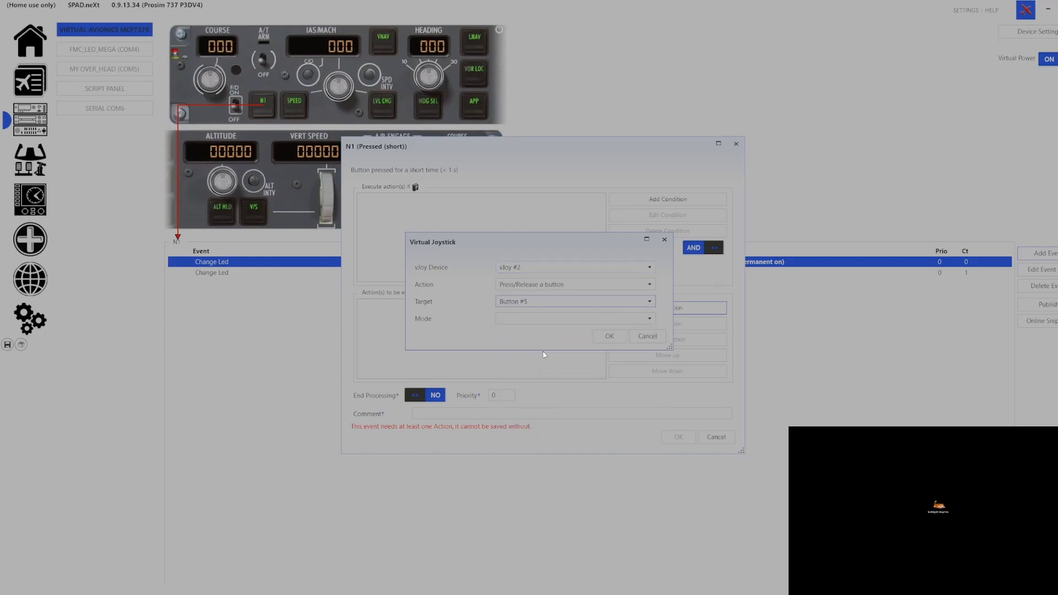
left_click(547, 319)
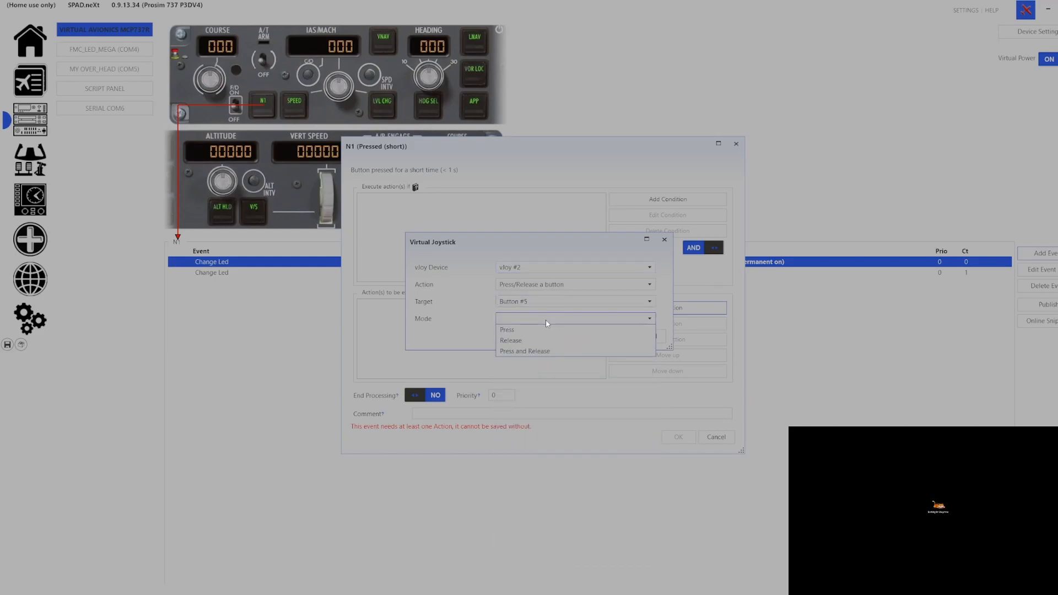
left_click(551, 351)
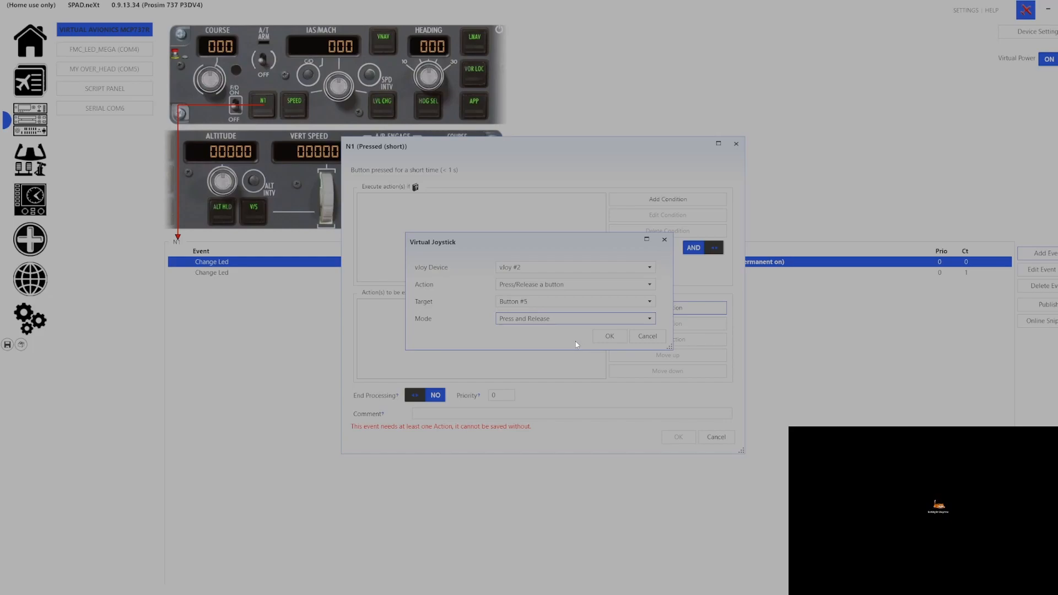
left_click(609, 337)
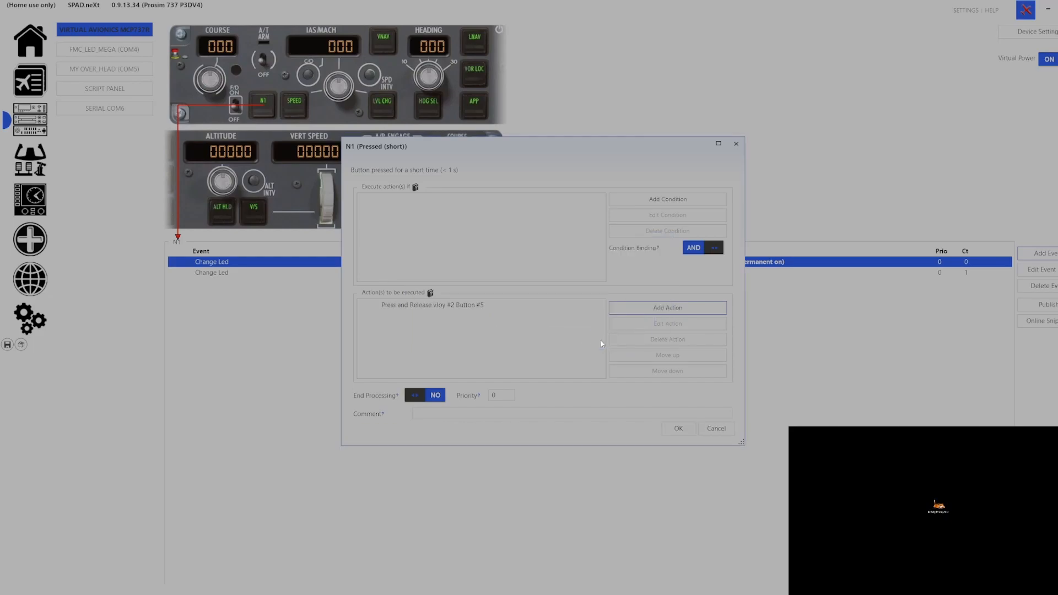
left_click(676, 435)
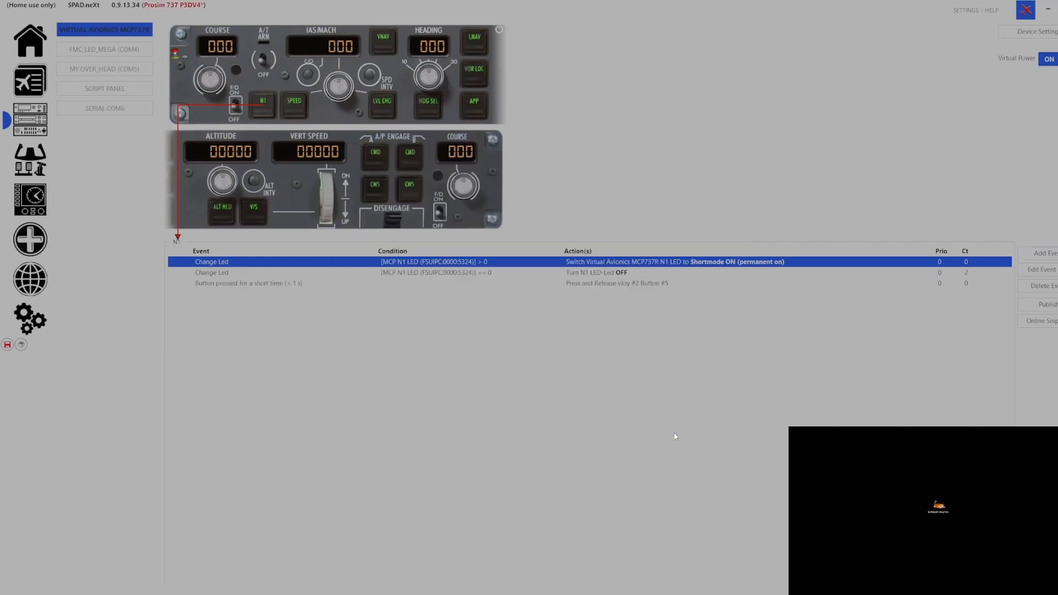
left_click(7, 345)
Give the Left Course Dial a Clockwise turn event with a Change Data value action
left_click(213, 83)
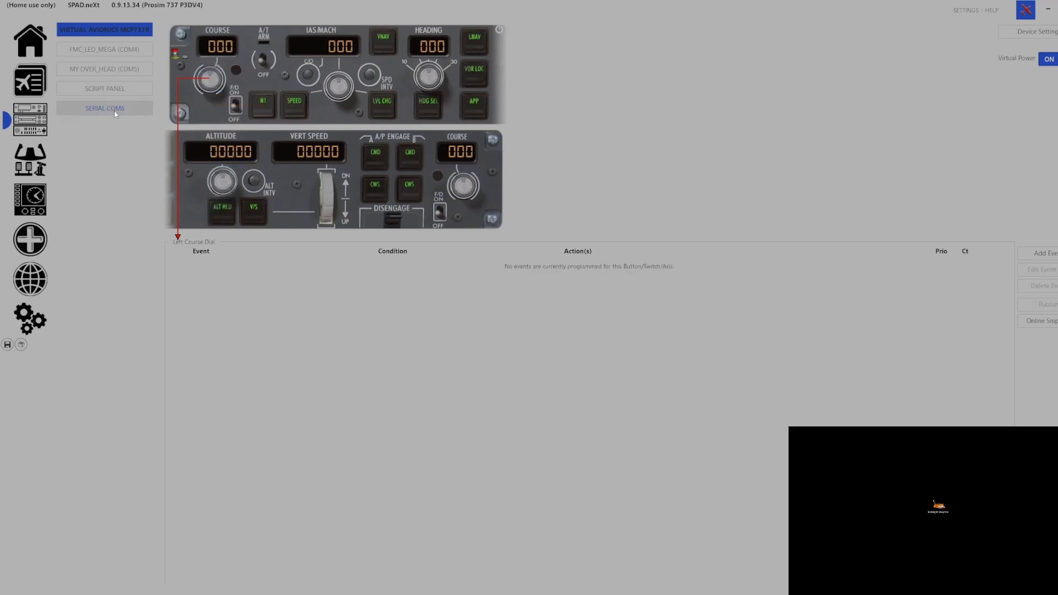
left_click(1046, 254)
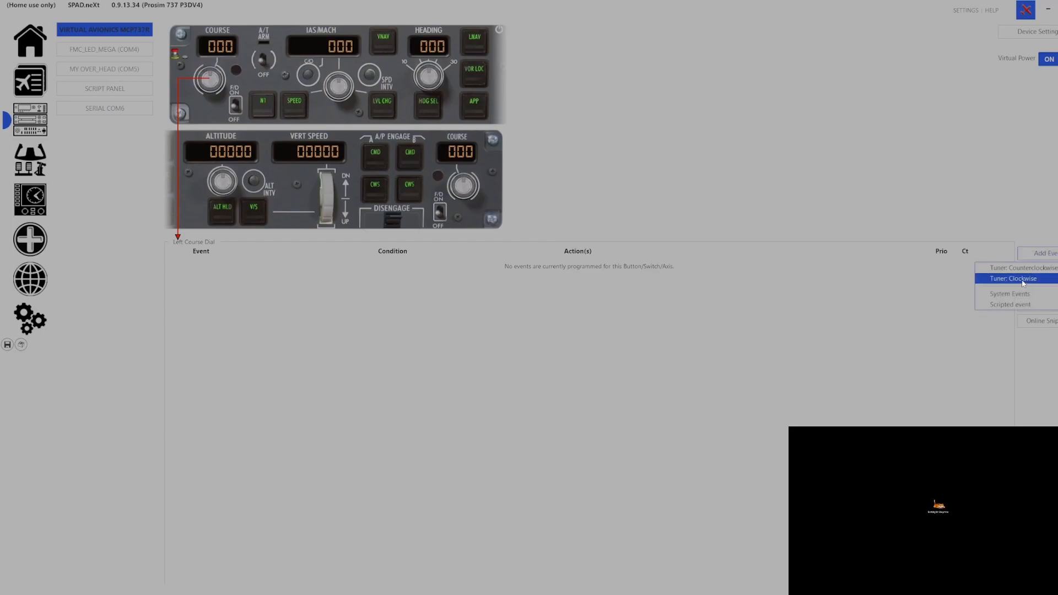
left_click(1022, 279)
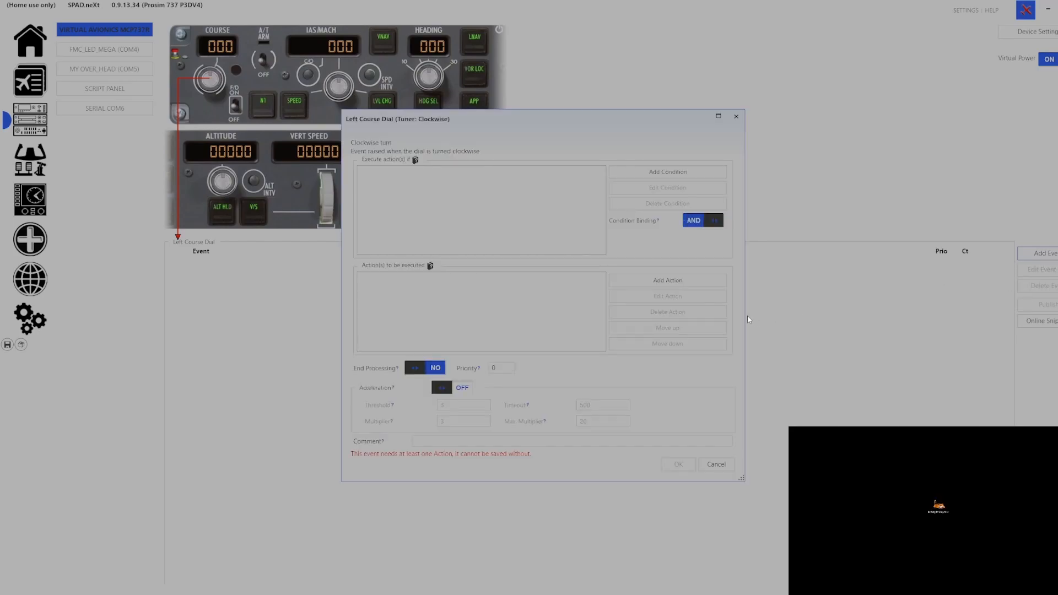
left_click(677, 282)
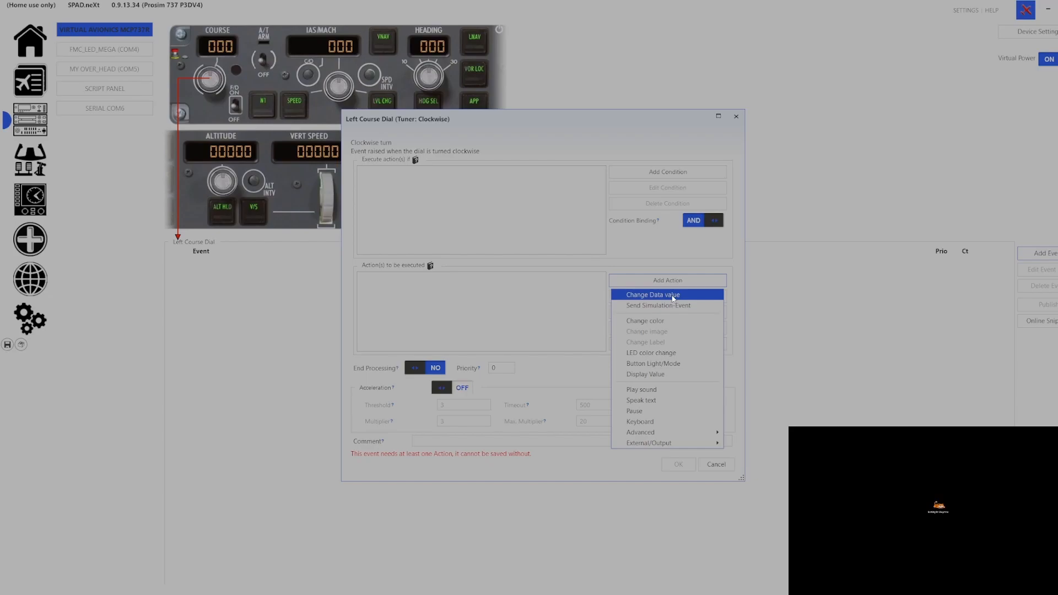
left_click(672, 297)
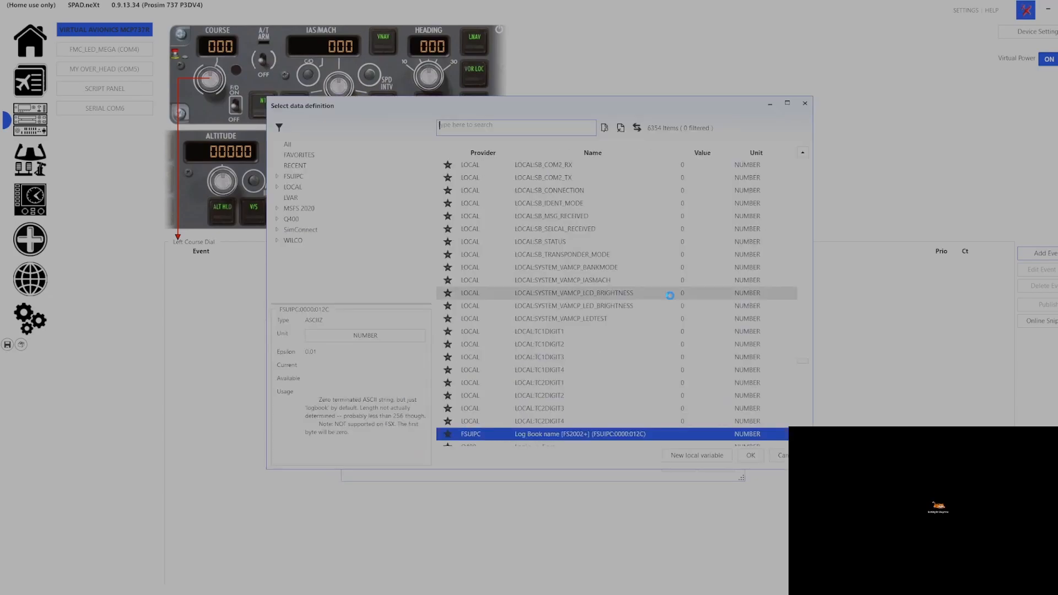
Target Prosim737 > MCP Encoder > MCP COURSE 1 ENCODER as the data to change
left_click(277, 177)
scroll(317, 221, "down", 3)
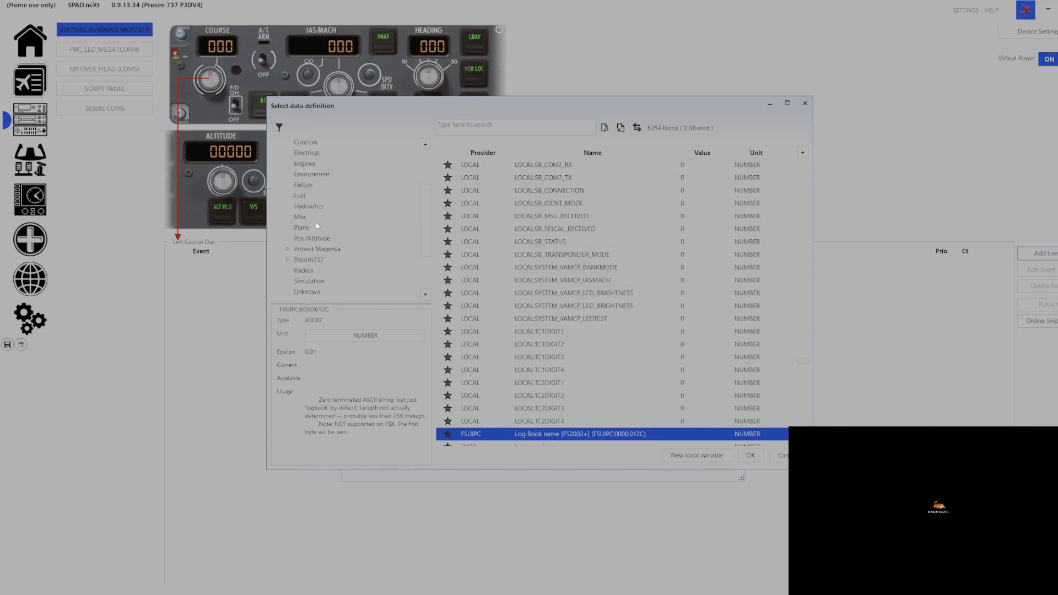
left_click(286, 259)
left_click(317, 271)
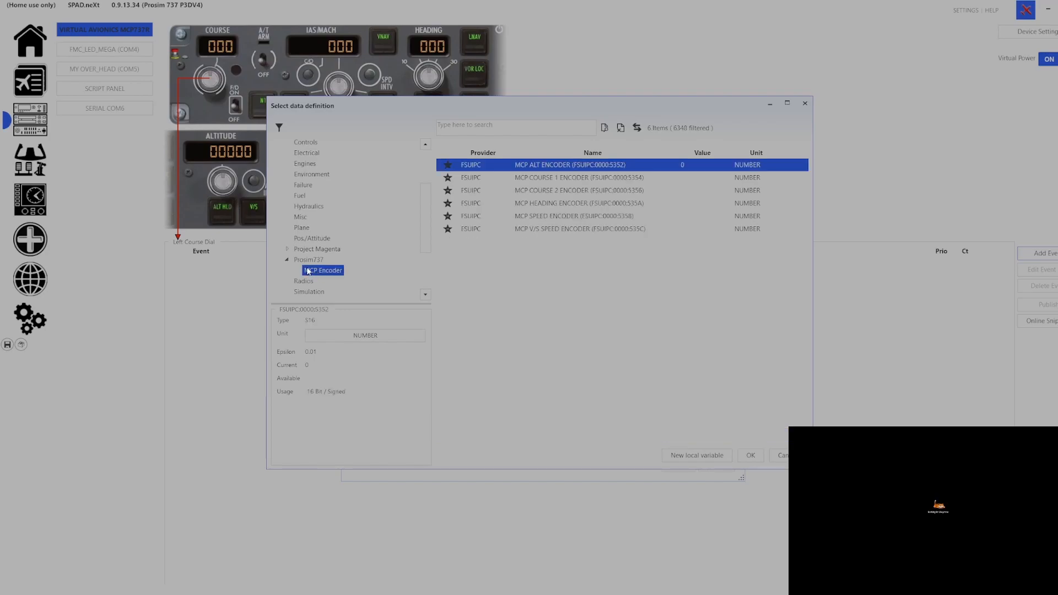
left_click(555, 174)
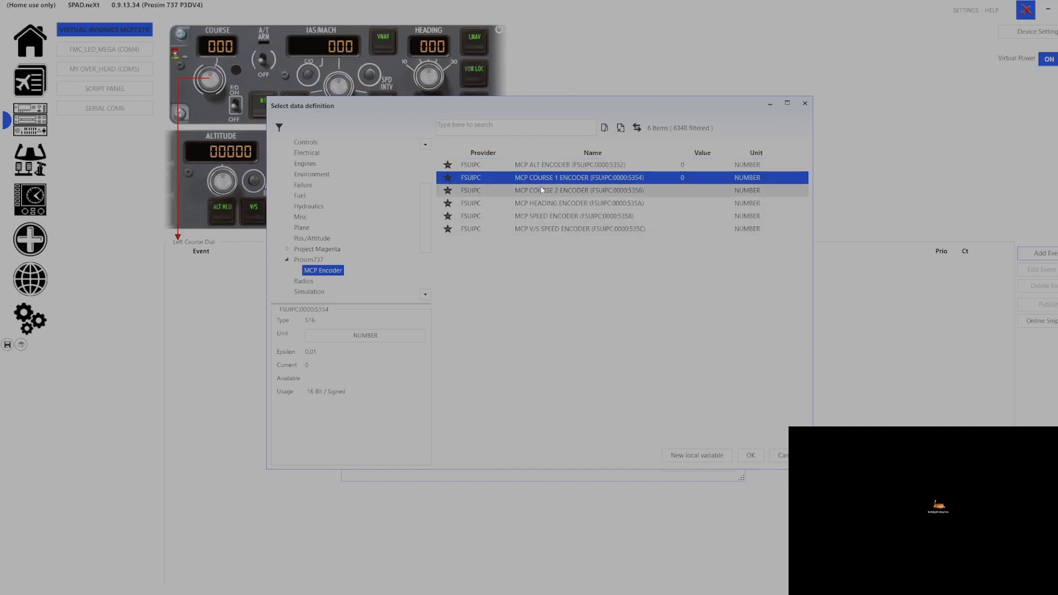
left_click(751, 456)
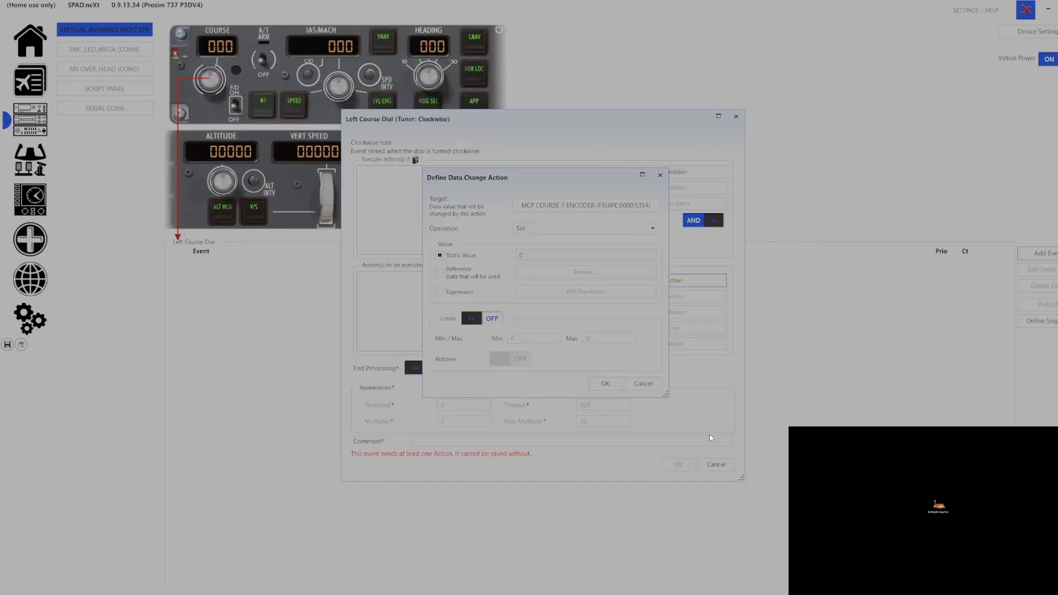
Set the operation to Increment by 1, store the Clockwise event and save the profile
left_click(547, 226)
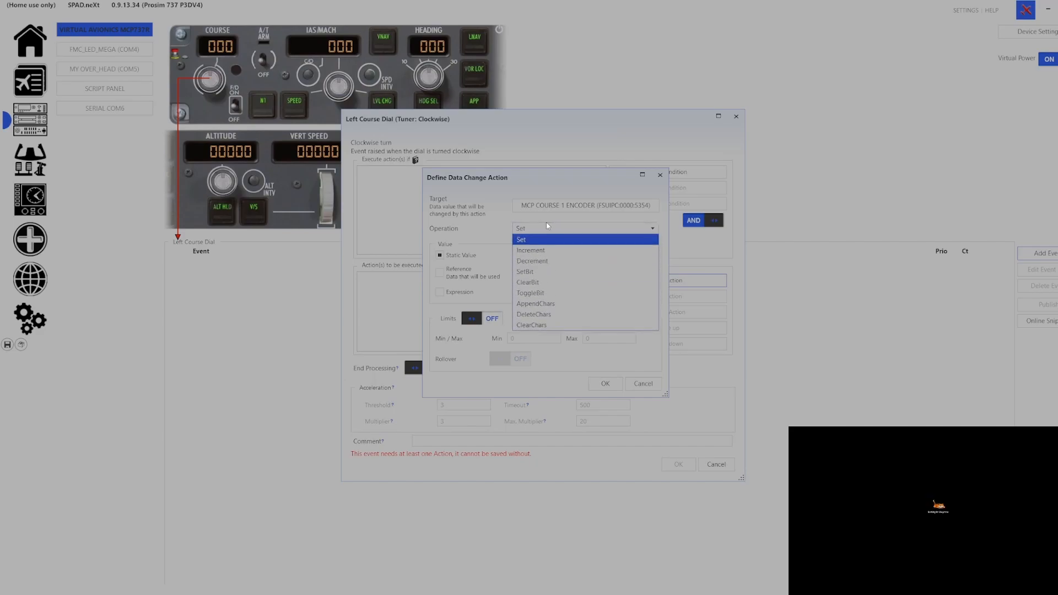
left_click(538, 257)
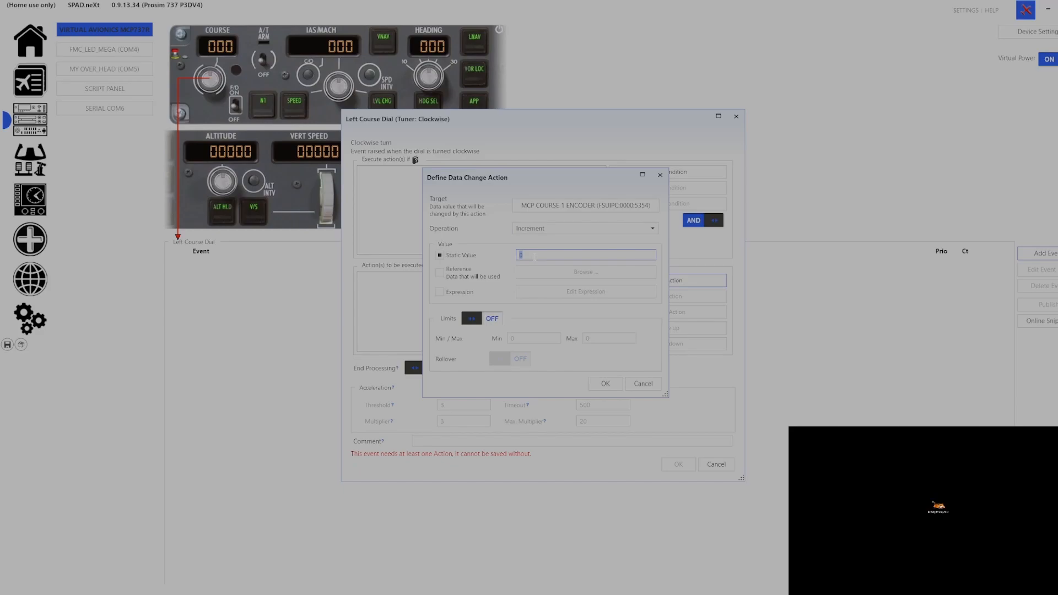
type("1")
left_click(605, 383)
left_click(669, 456)
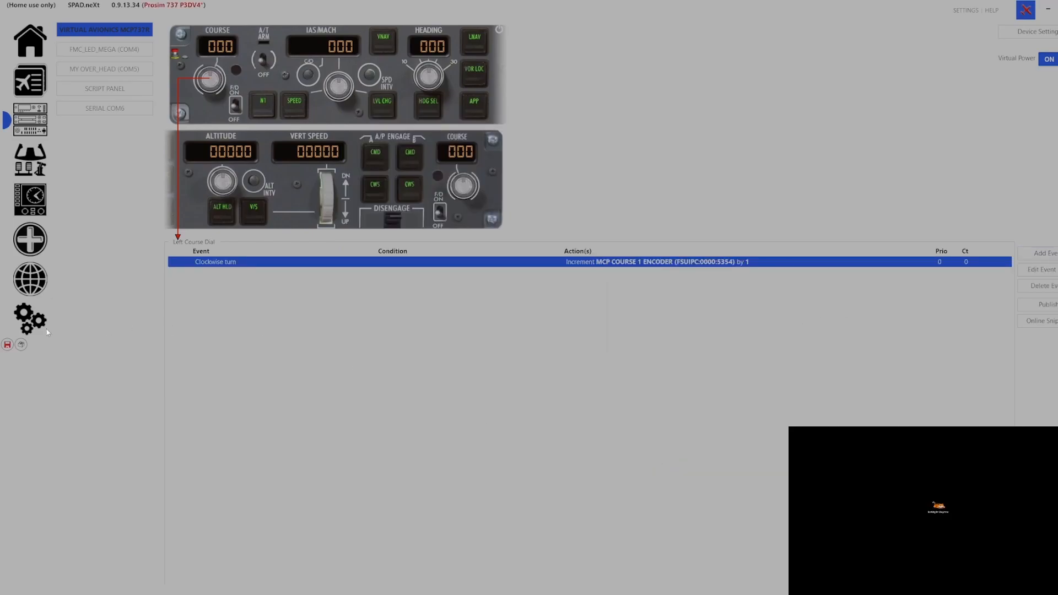
left_click(8, 346)
left_click(1044, 253)
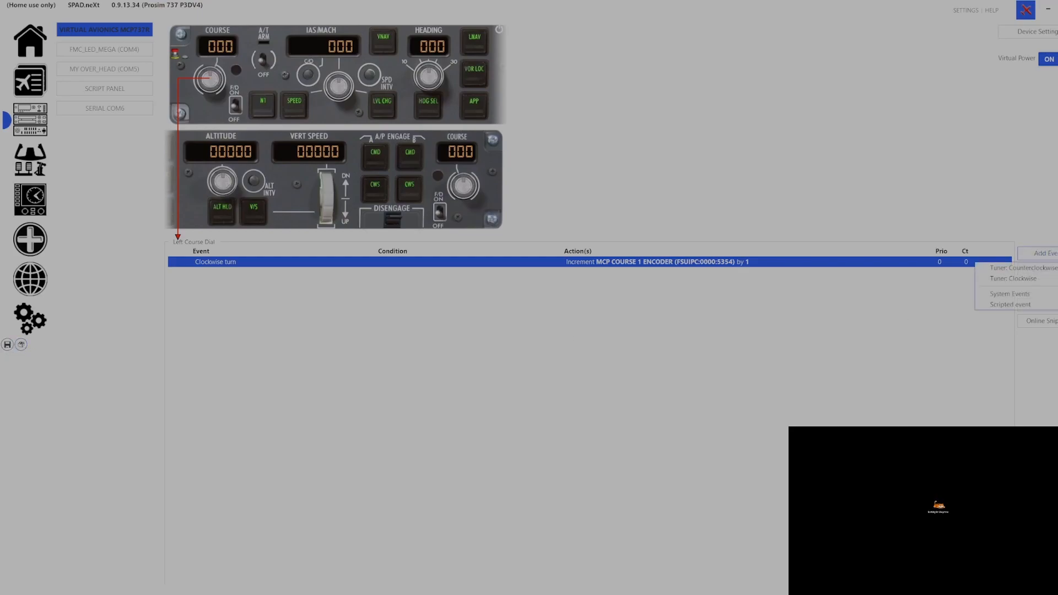
Add a Counterclockwise turn event whose Change Data value action targets MCP COURSE 1 ENCODER
left_click(1048, 268)
left_click(710, 282)
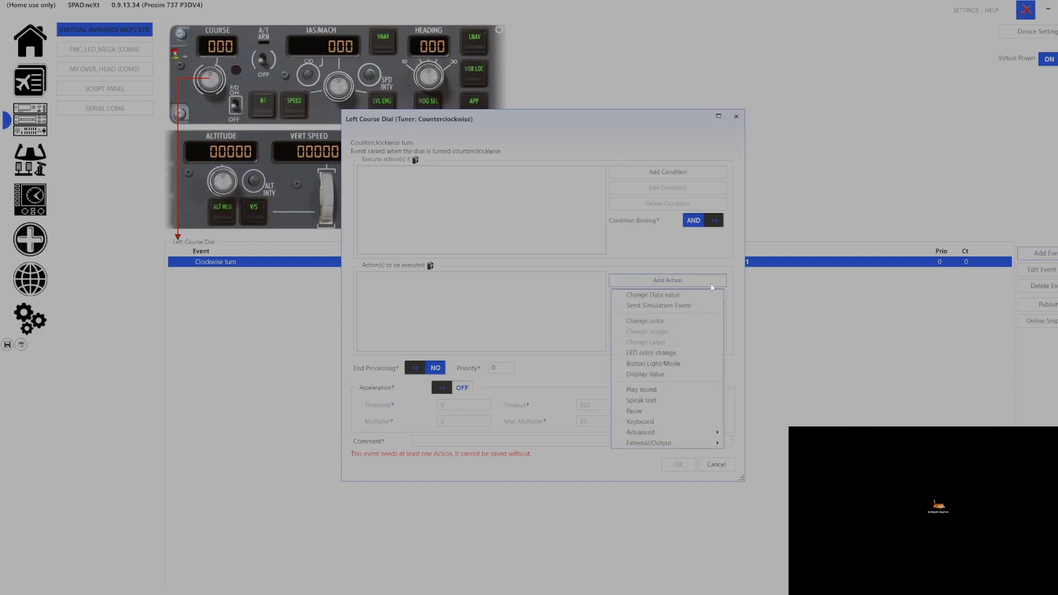
left_click(655, 297)
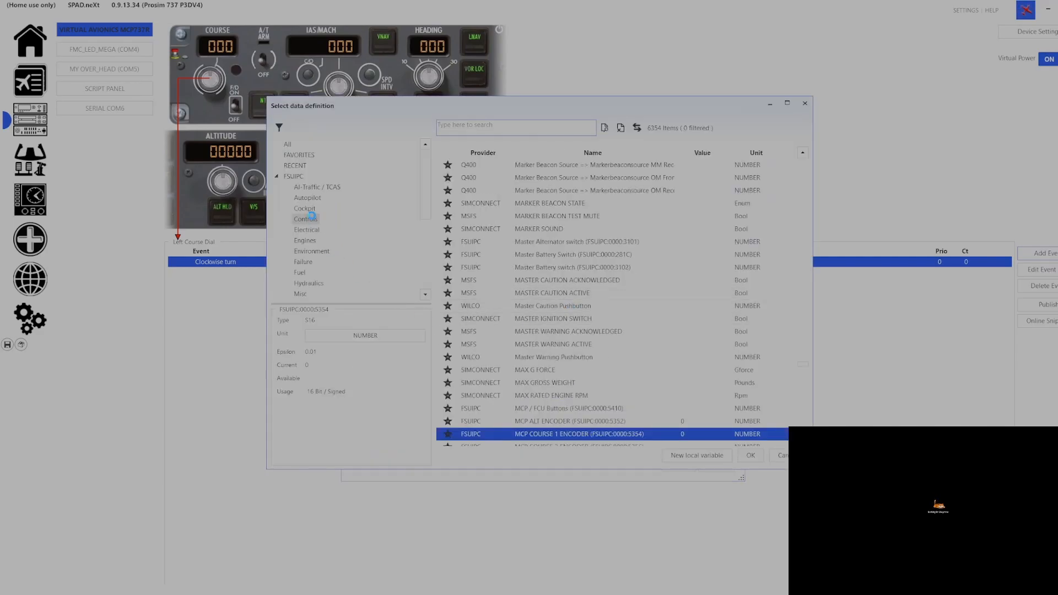
left_click(294, 176)
scroll(346, 254, "down", 2)
scroll(331, 261, "down", 1)
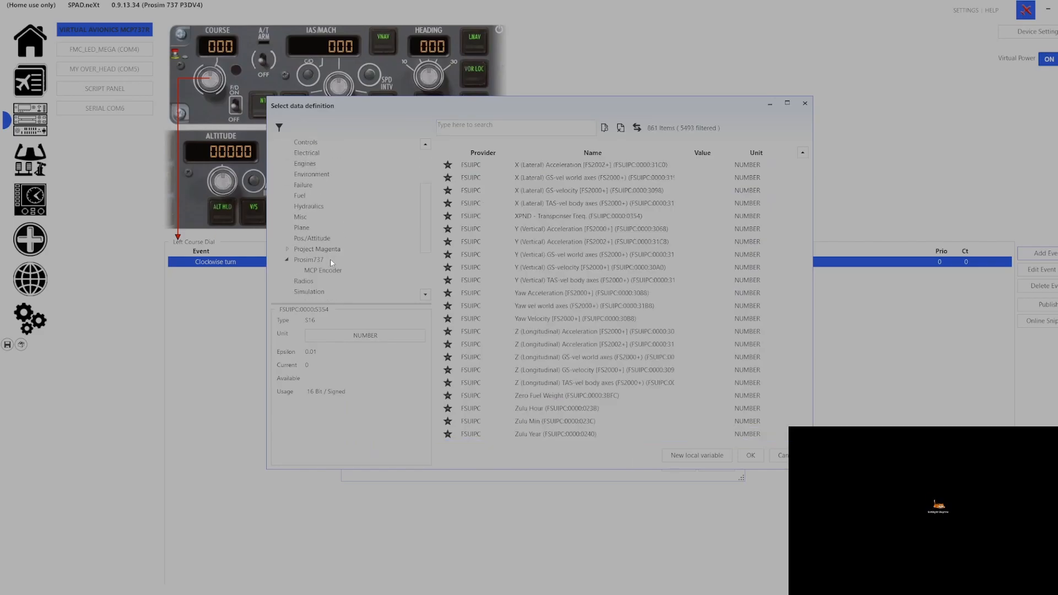
left_click(315, 271)
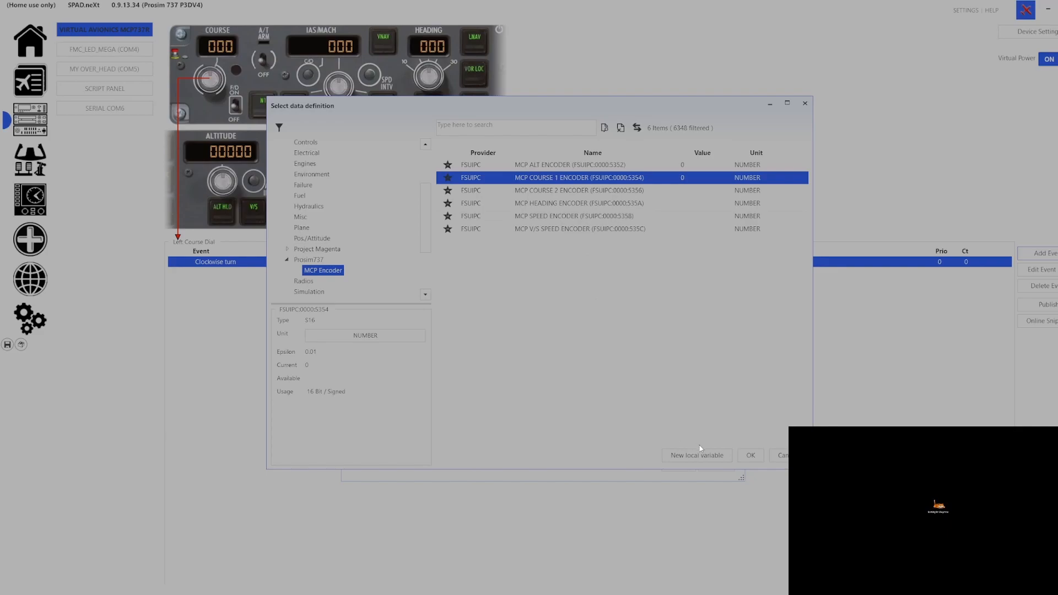
left_click(751, 457)
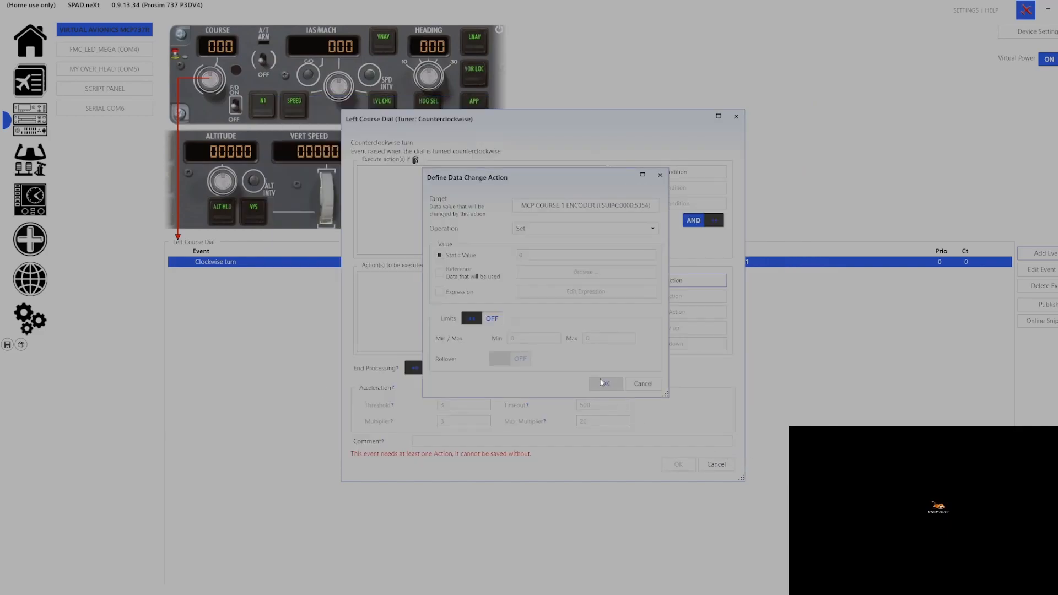
Set the operation to Decrement by 1, store the event and save the profile
left_click(545, 231)
key("Down")
key("Down")
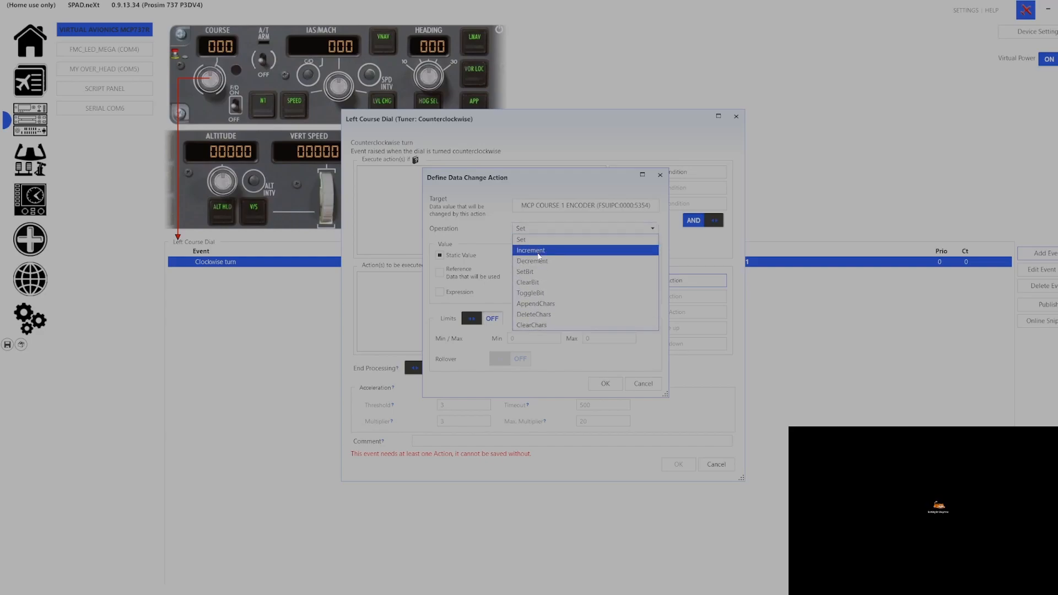
key("Return")
left_click(521, 257)
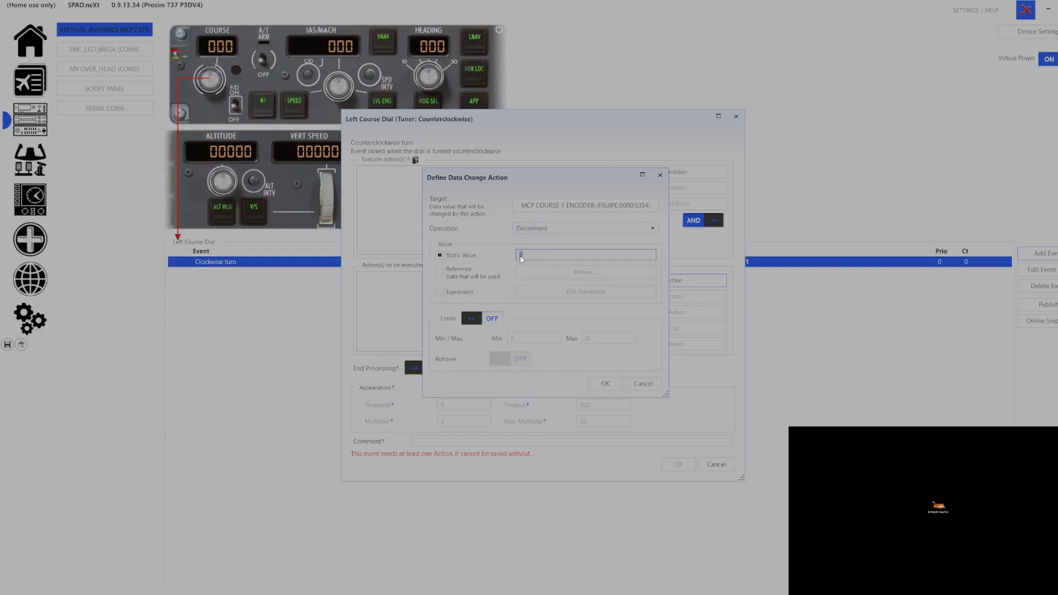
type("1")
left_click(607, 386)
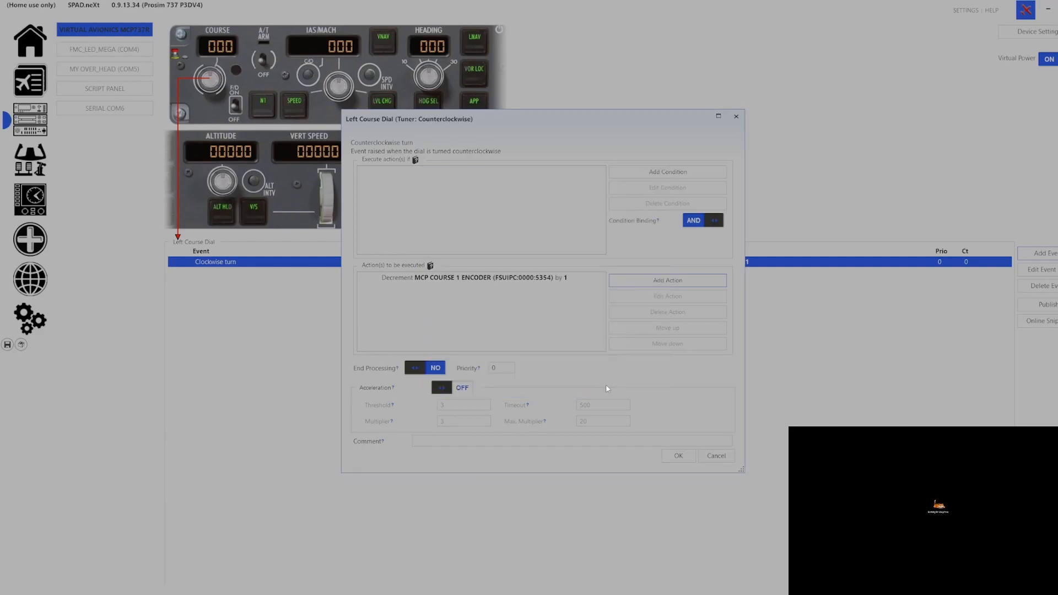
left_click(675, 456)
left_click(8, 346)
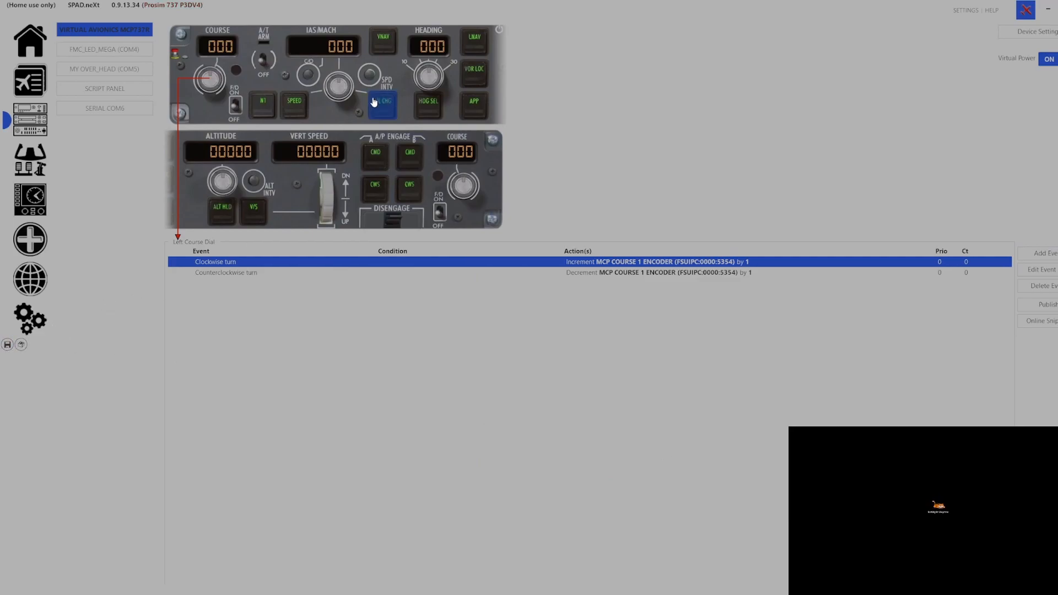
On the Altitude Dial, add a Clockwise turn event that changes MCP ALT ENCODER
left_click(223, 189)
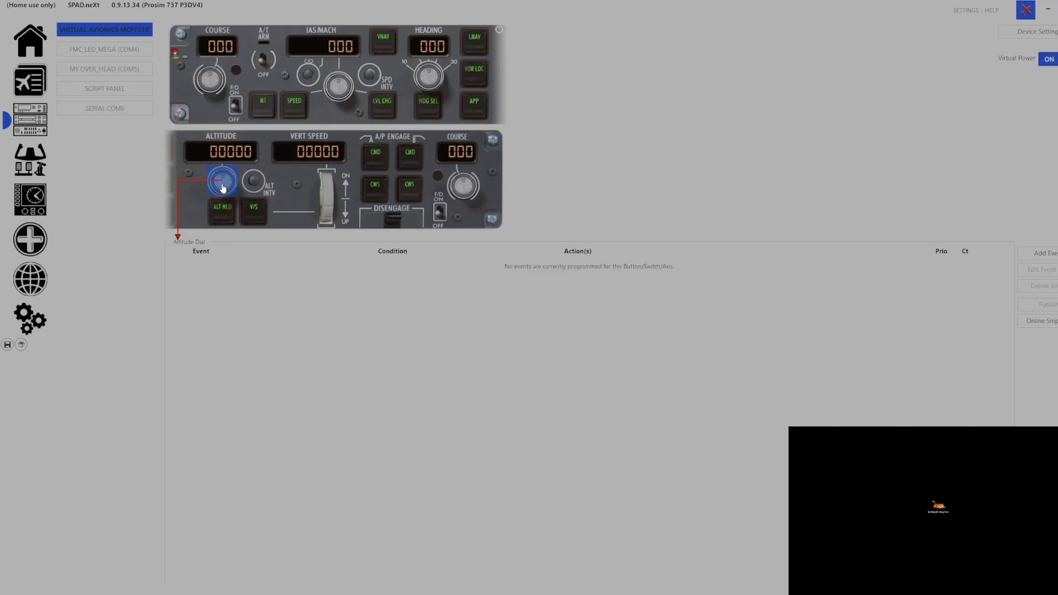
left_click(1054, 255)
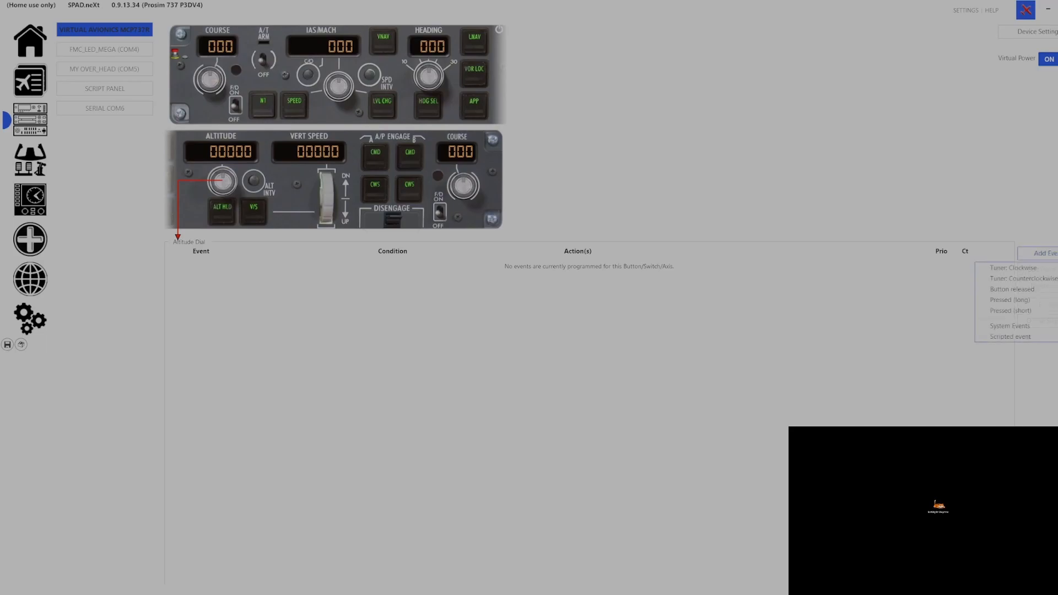
left_click(1046, 268)
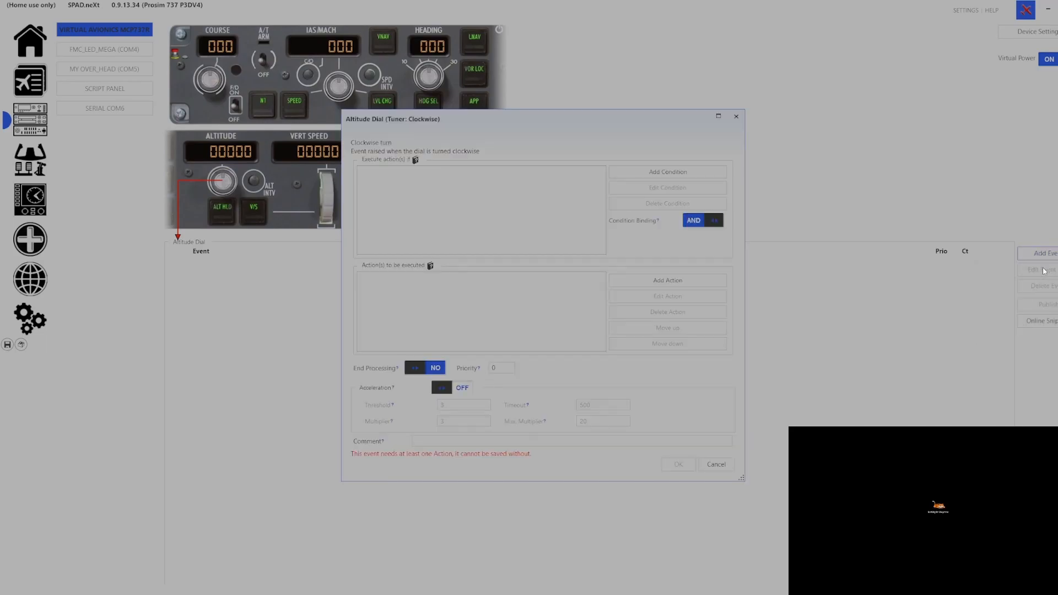
left_click(658, 282)
left_click(661, 296)
scroll(312, 267, "down", 2)
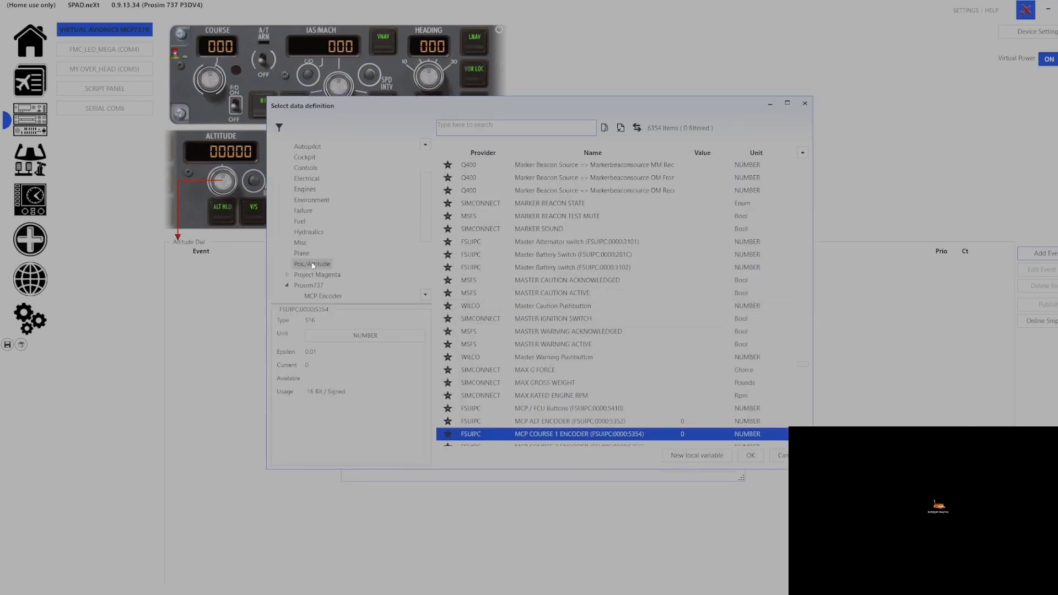
left_click(316, 294)
left_click(568, 165)
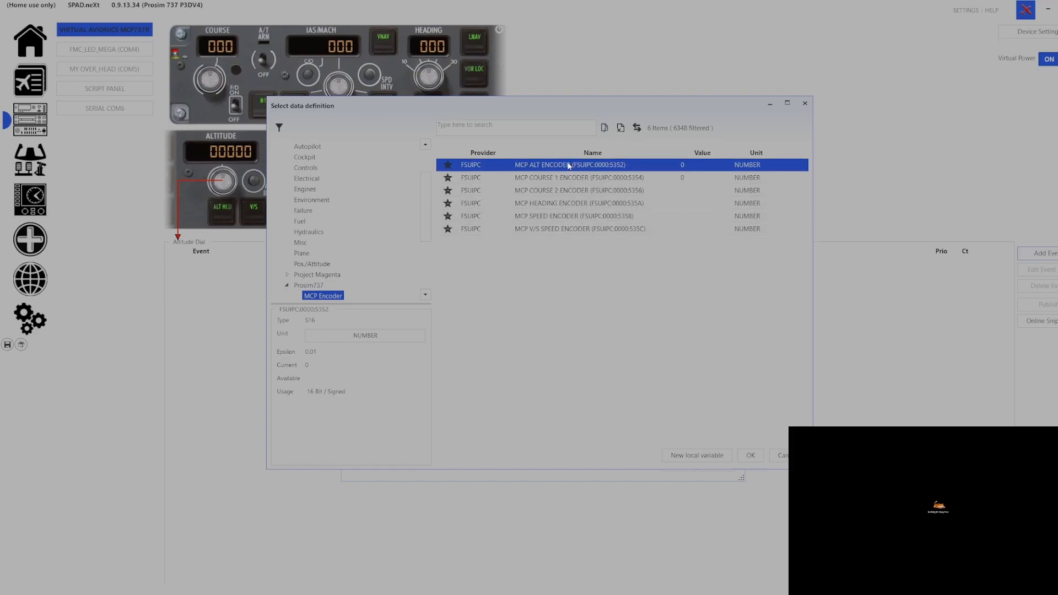
left_click(749, 455)
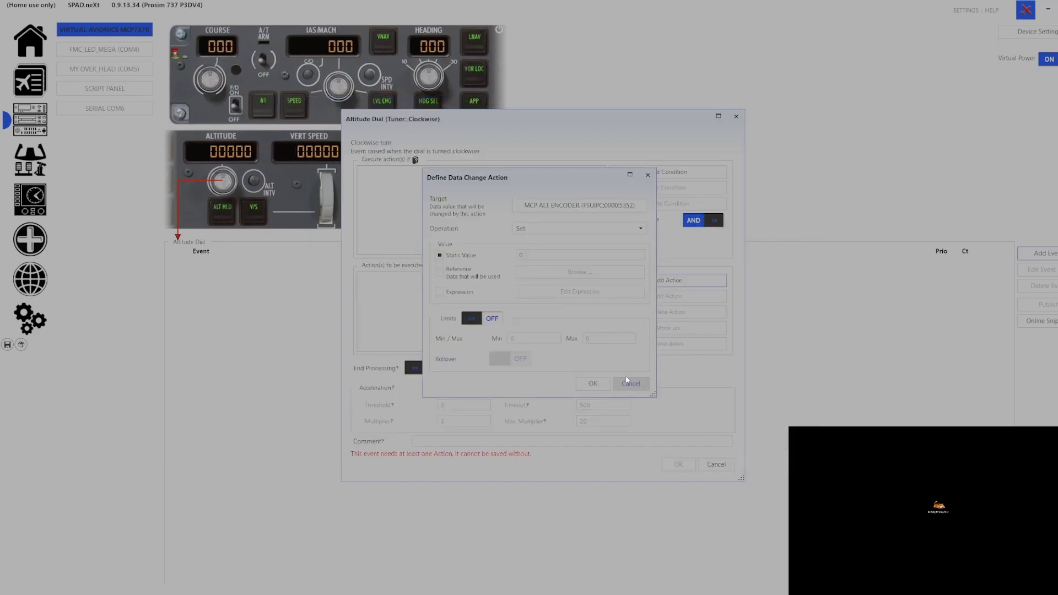
Make the action Increment by 1 and switch acceleration on
left_click(528, 227)
left_click(531, 251)
left_click(527, 255)
type("1")
left_click(585, 383)
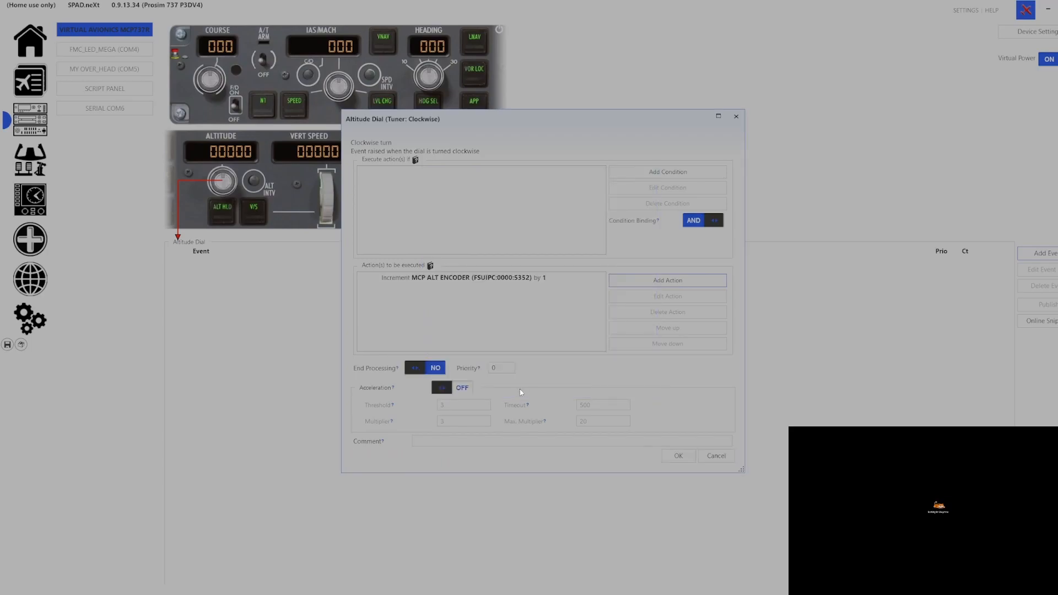
left_click(462, 391)
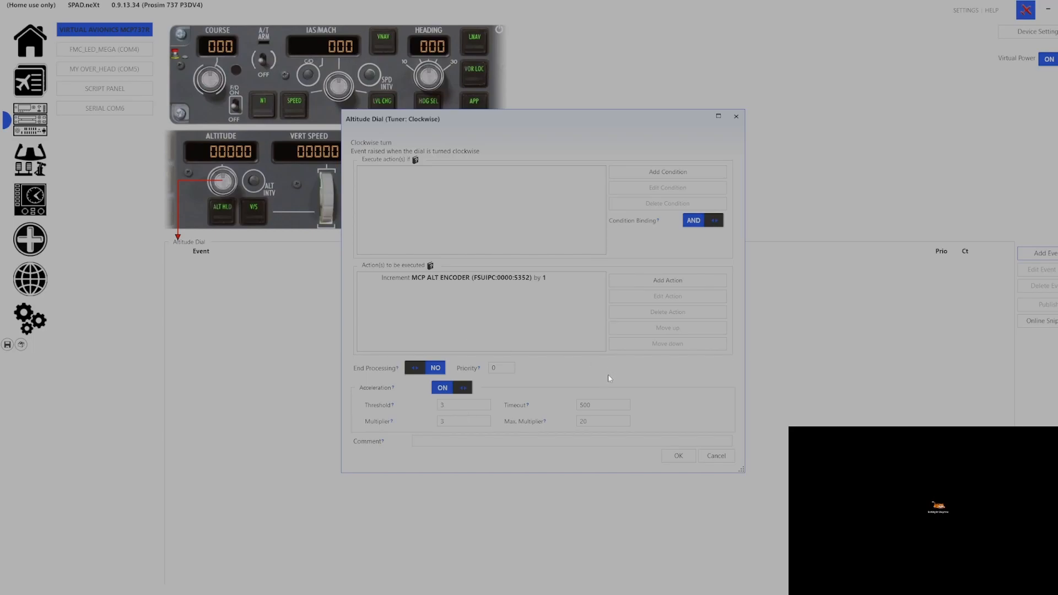
Confirm the Clockwise event (MCP ALT ENCODER +1) and save the profile
left_click(669, 458)
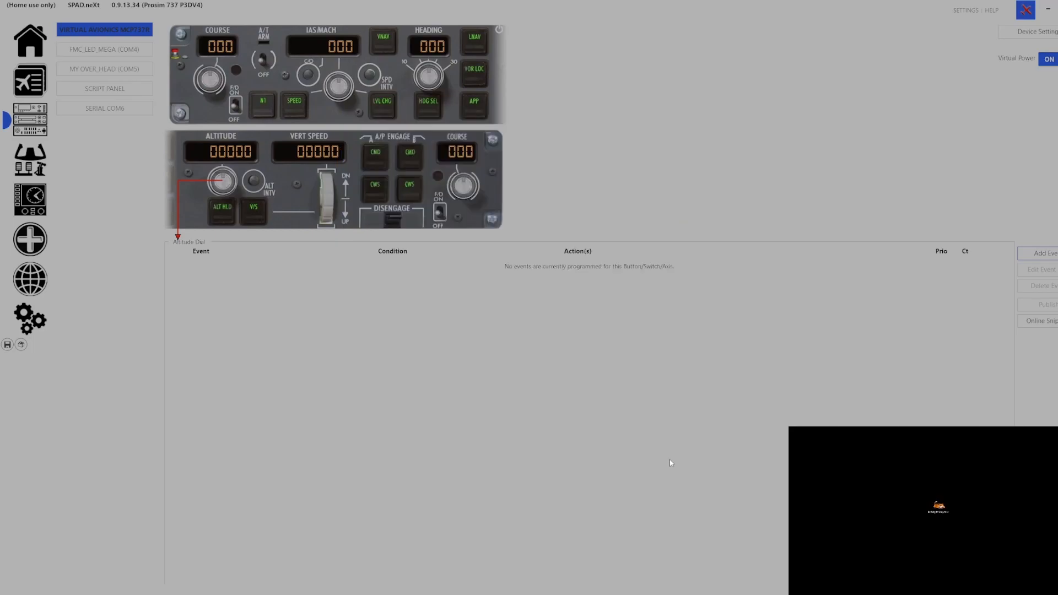
left_click(8, 346)
Add a Counterclockwise turn event with a Change Data value action on MCP ALT ENCODER
left_click(1049, 258)
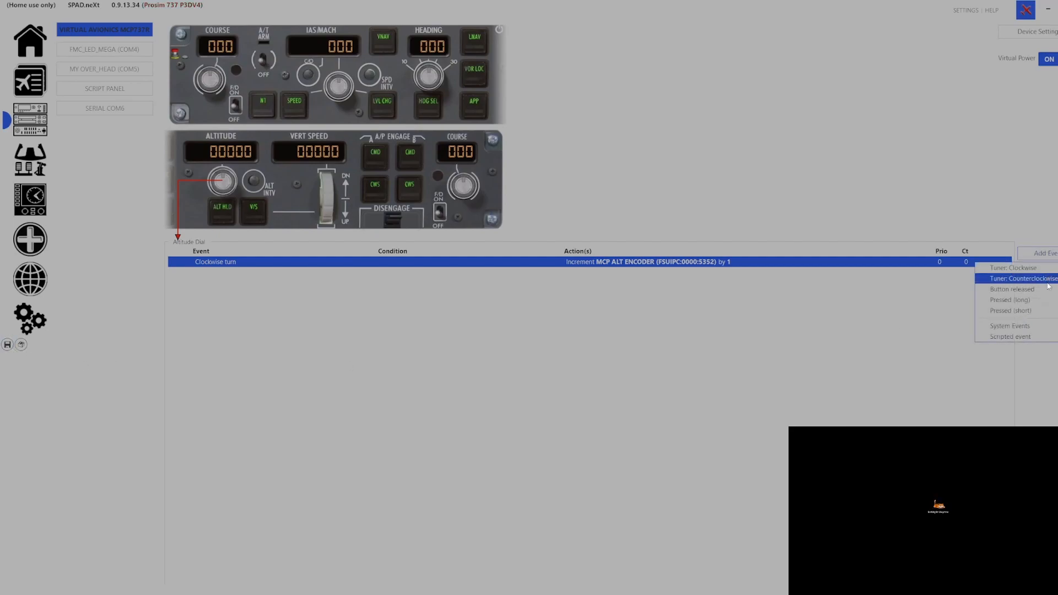
left_click(1049, 286)
left_click(682, 281)
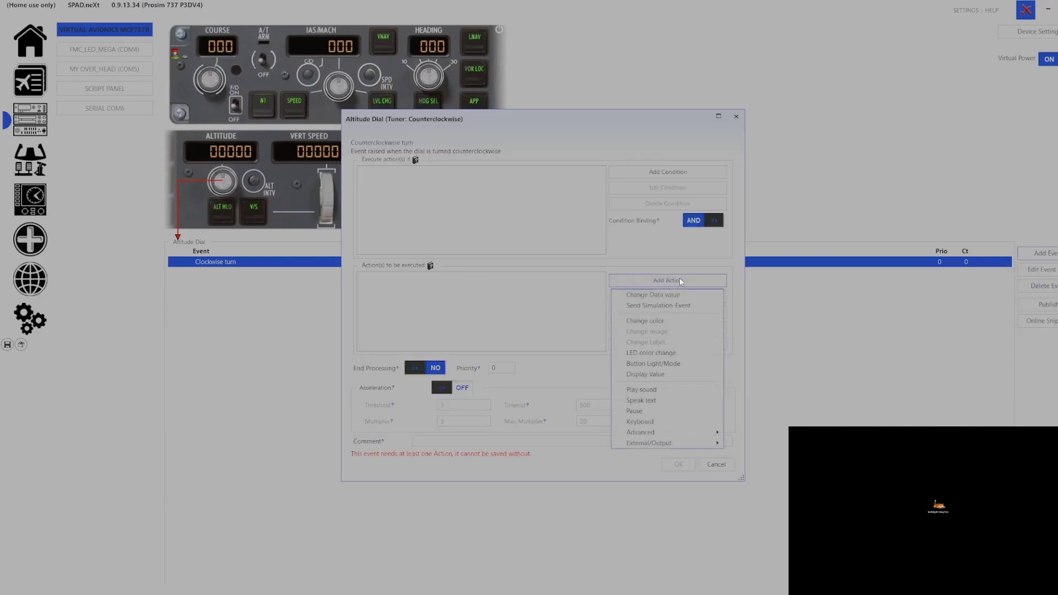
left_click(680, 296)
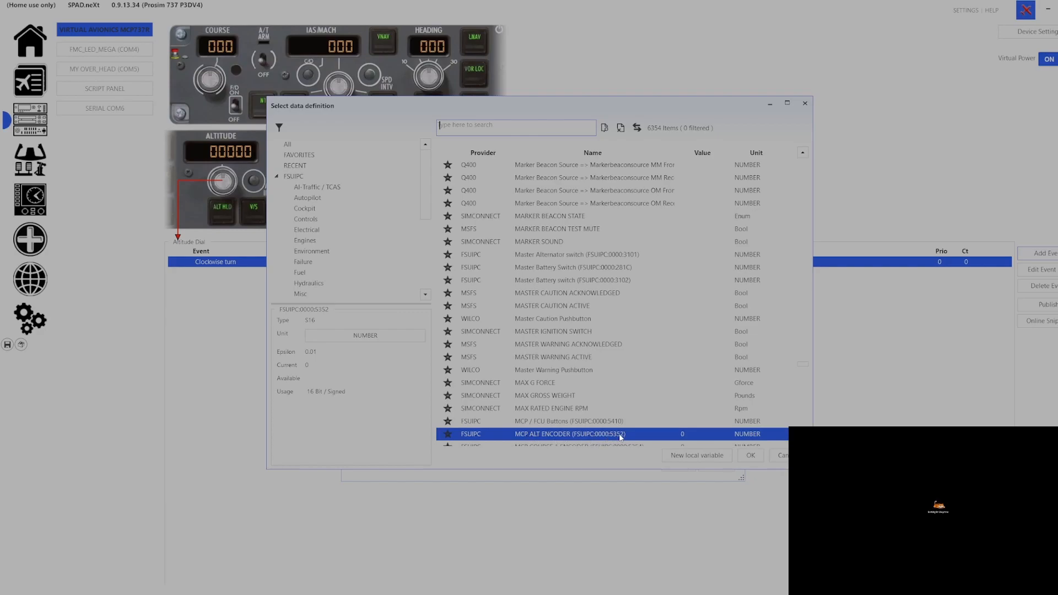
left_click(750, 456)
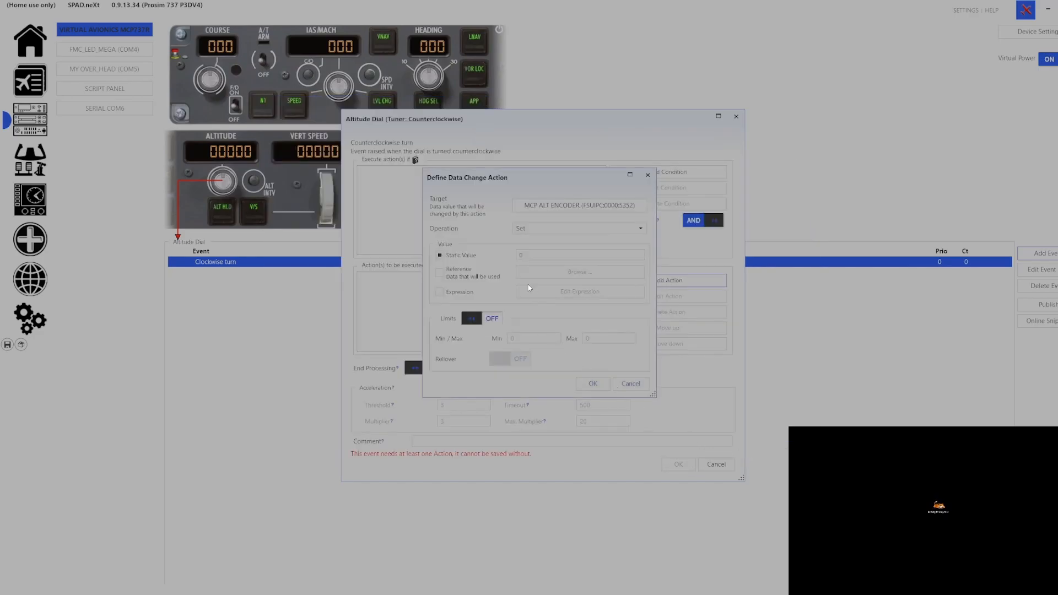
Set it to Decrement by 1 with acceleration on, store the event and save the profile
left_click(539, 234)
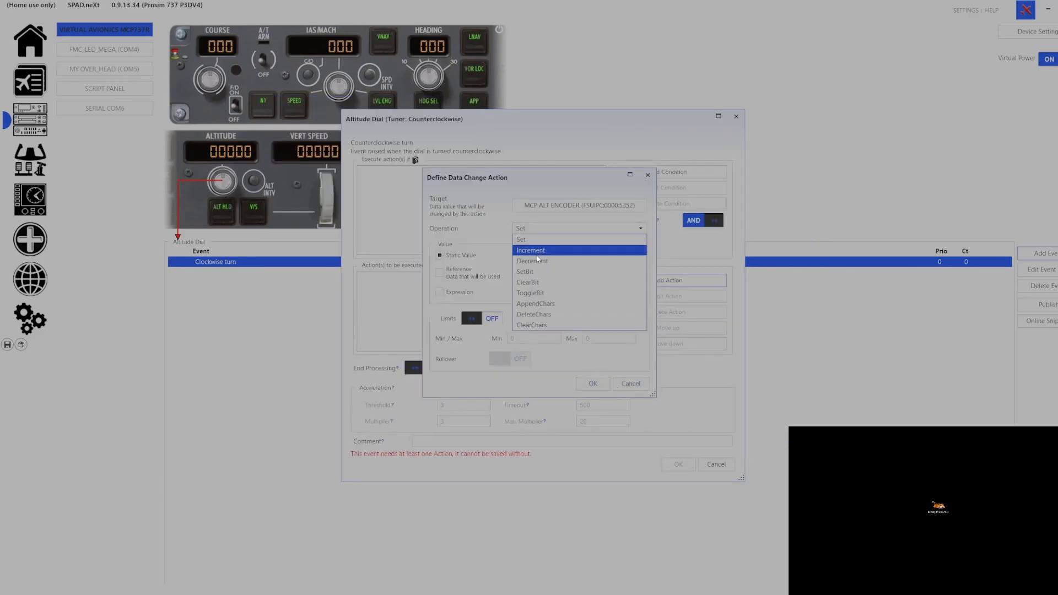
left_click(534, 261)
left_click(532, 256)
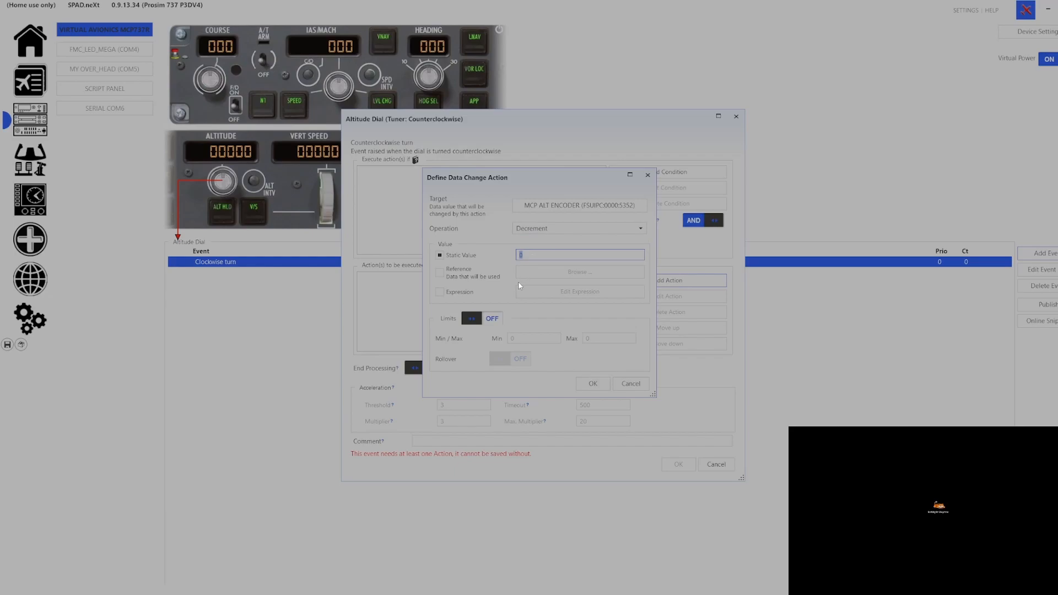
type("1")
left_click(592, 385)
left_click(457, 388)
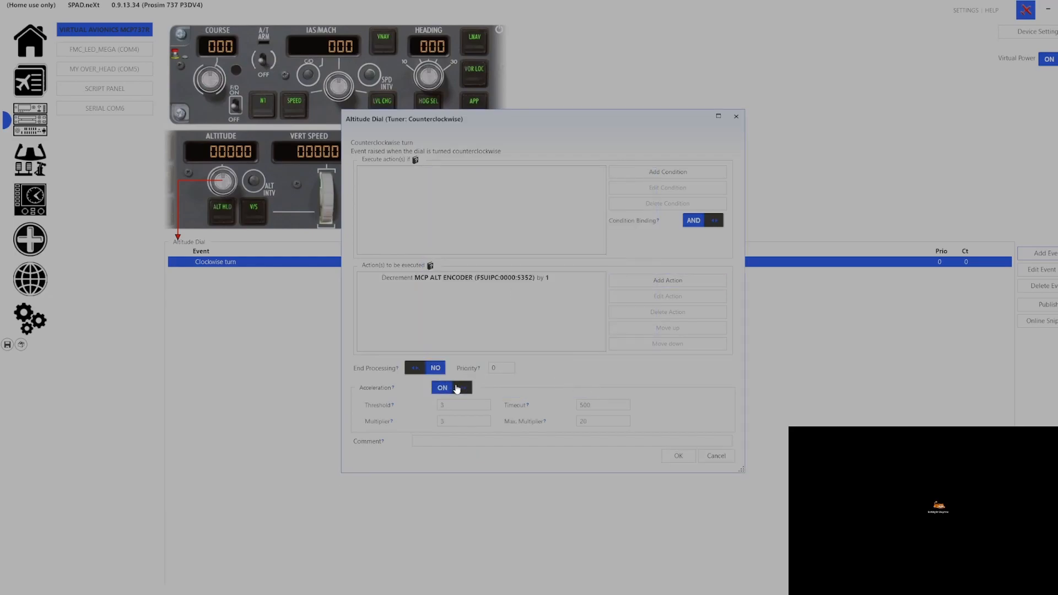
left_click(670, 461)
left_click(6, 345)
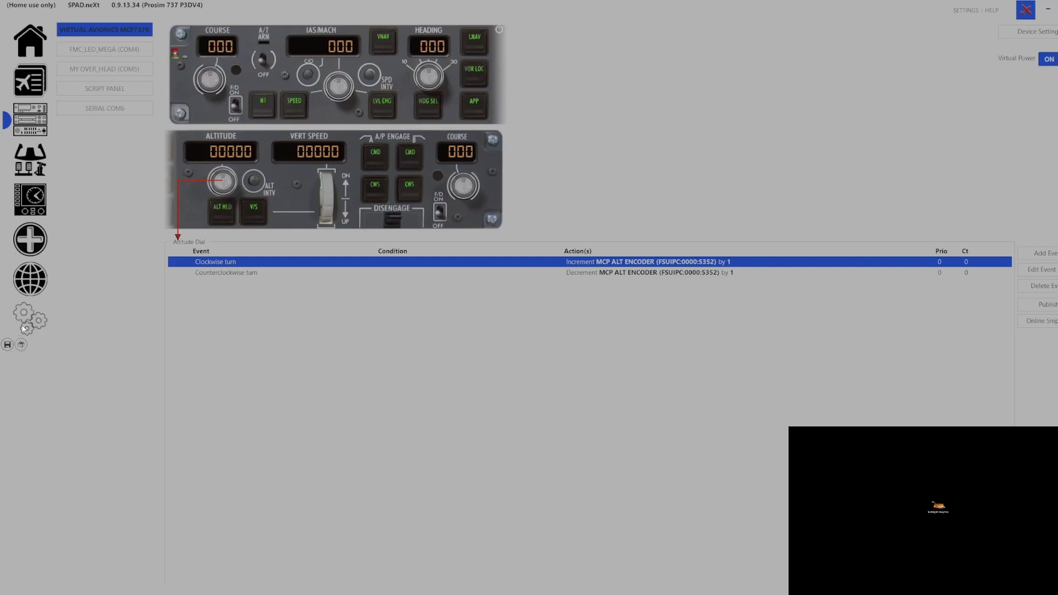
Select the right COURSE knob, dismiss its event types without adding any, and minimize SPAD.neXt
left_click(466, 192)
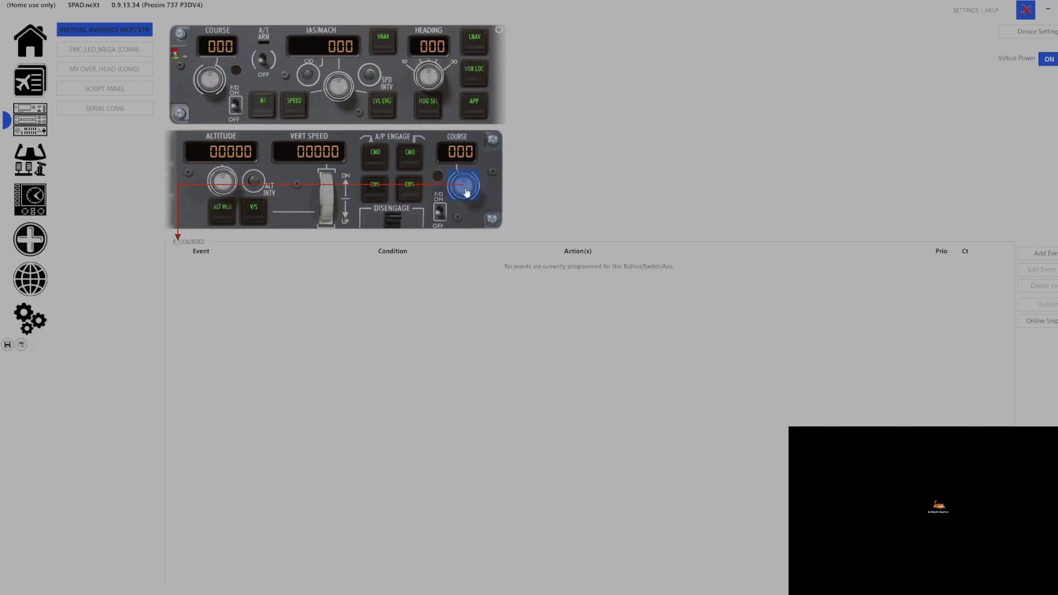
left_click(1041, 257)
left_click(807, 329)
left_click(1049, 10)
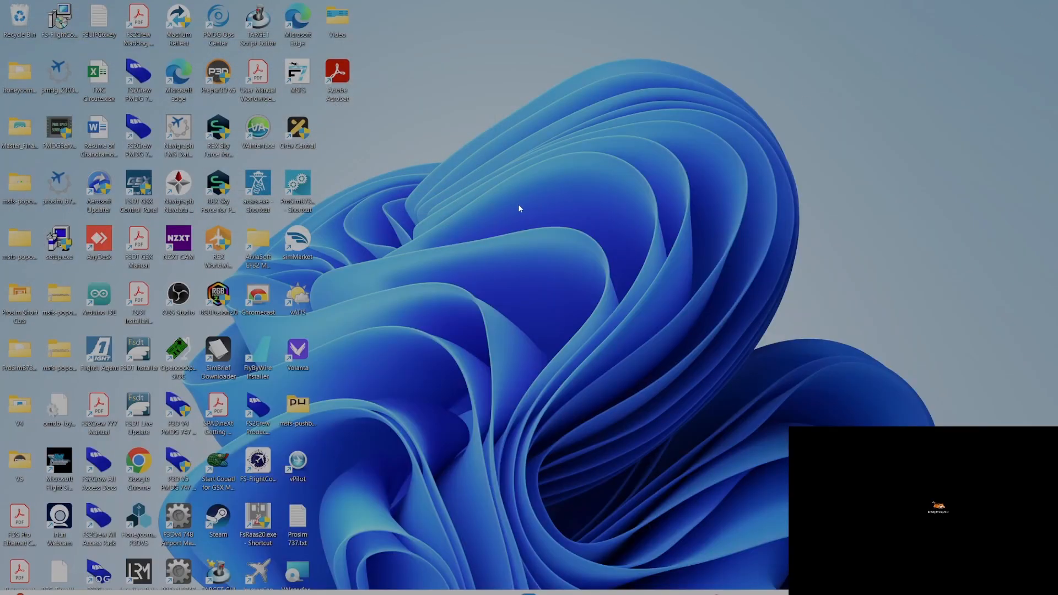
Restore the ProSim737 System window from the taskbar and maximize it
left_click(738, 593)
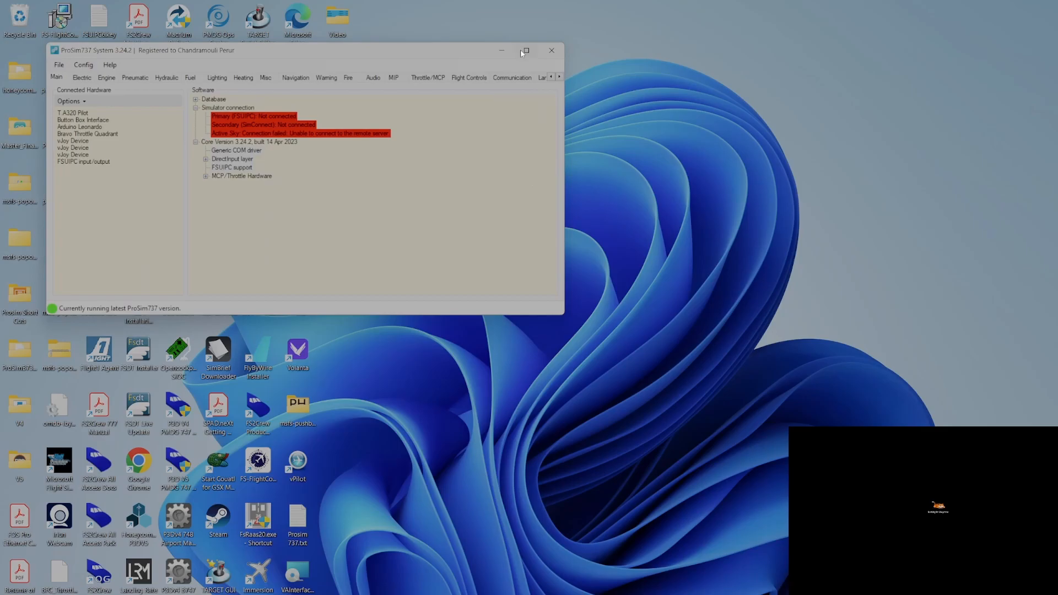
left_click(526, 50)
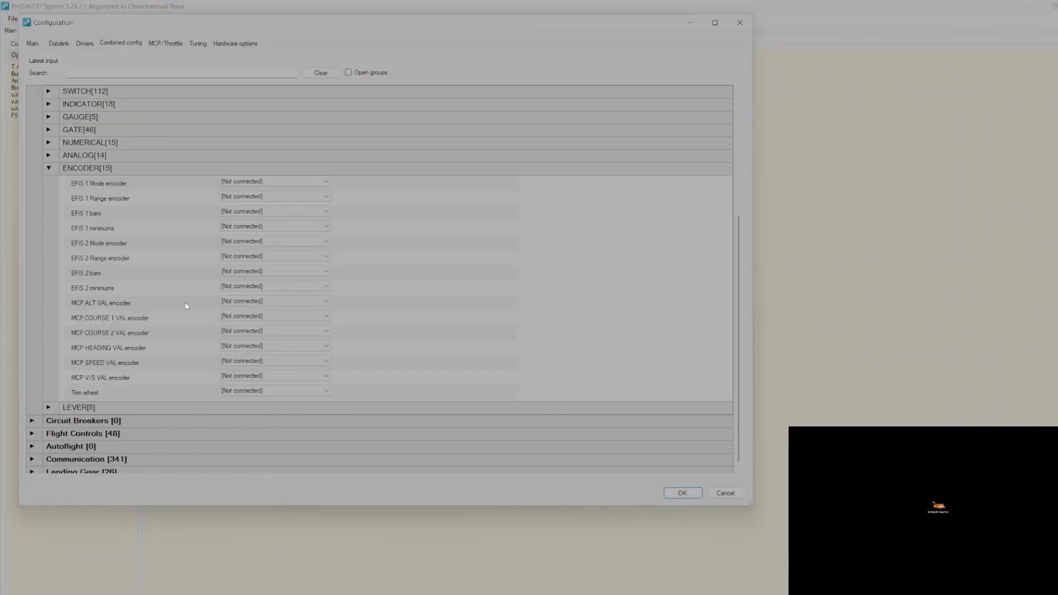
Connect the MCP ALT VAL encoder via FSUIPC 16 bit S at offset 0x5352
left_click(236, 302)
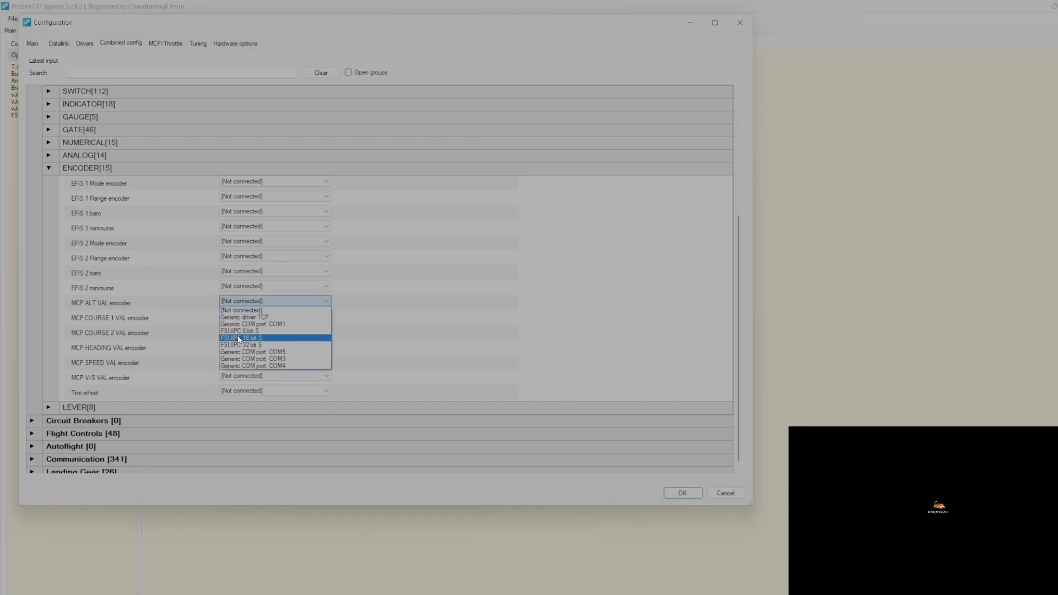
left_click(239, 338)
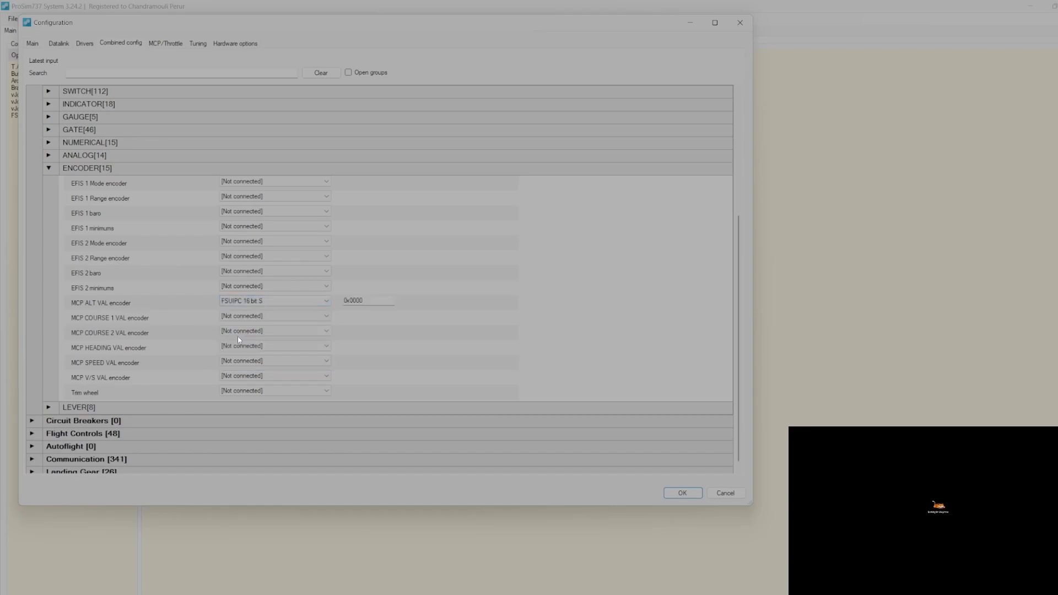
left_click(381, 301)
key("BackSpace")
key("BackSpace")
key("BackSpace")
type("53")
Connect MCP COURSE 1 and COURSE 2 VAL via FSUIPC 16 bit S, offsets 0x5354 and 0x5356
left_click(267, 316)
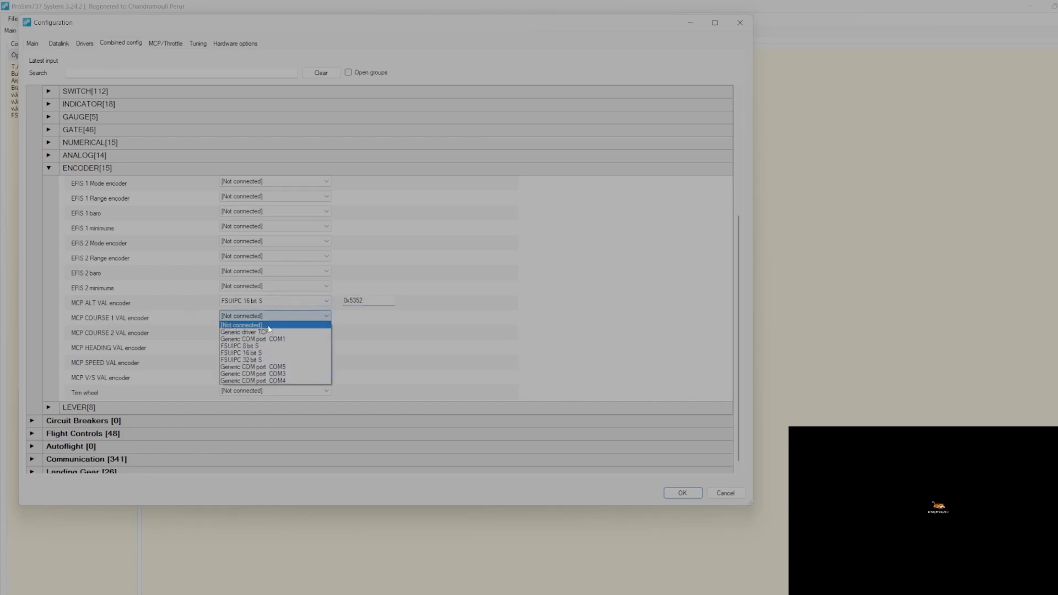
left_click(265, 354)
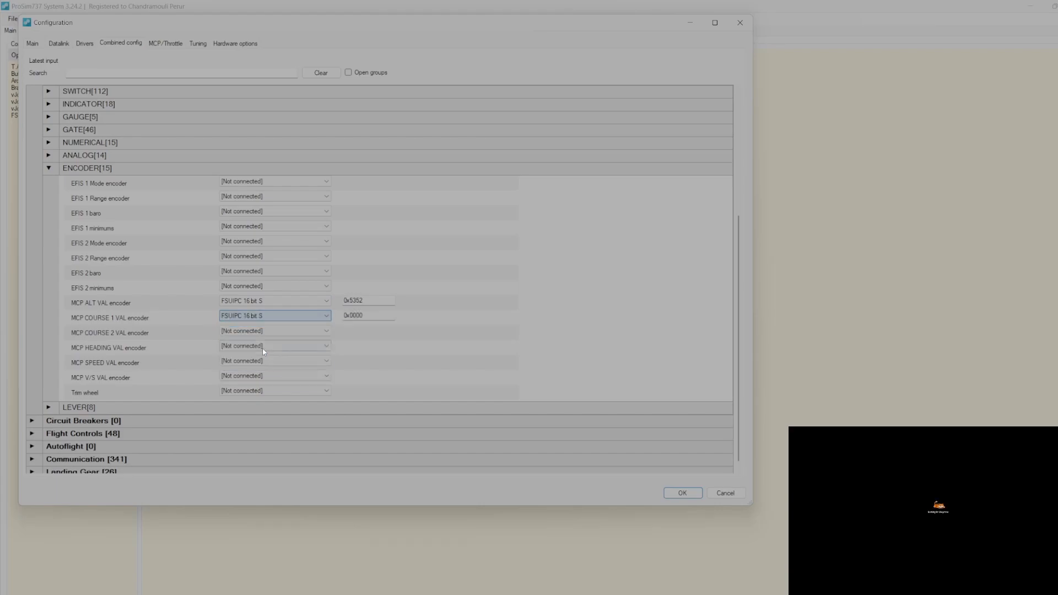
left_click(368, 316)
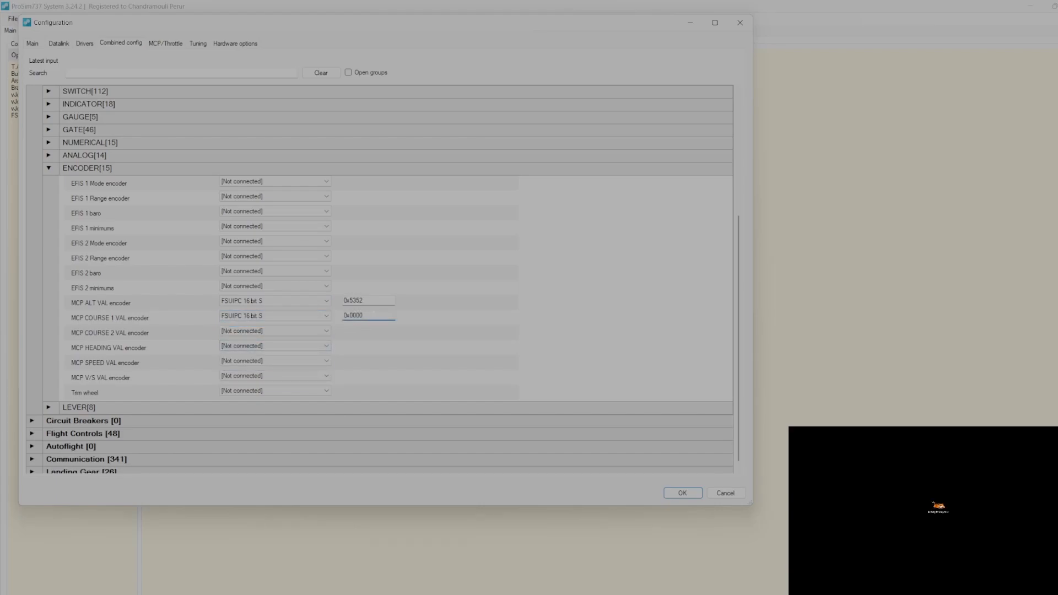
key("BackSpace")
key("BackSpace")
type("5354")
left_click(275, 331)
left_click(280, 368)
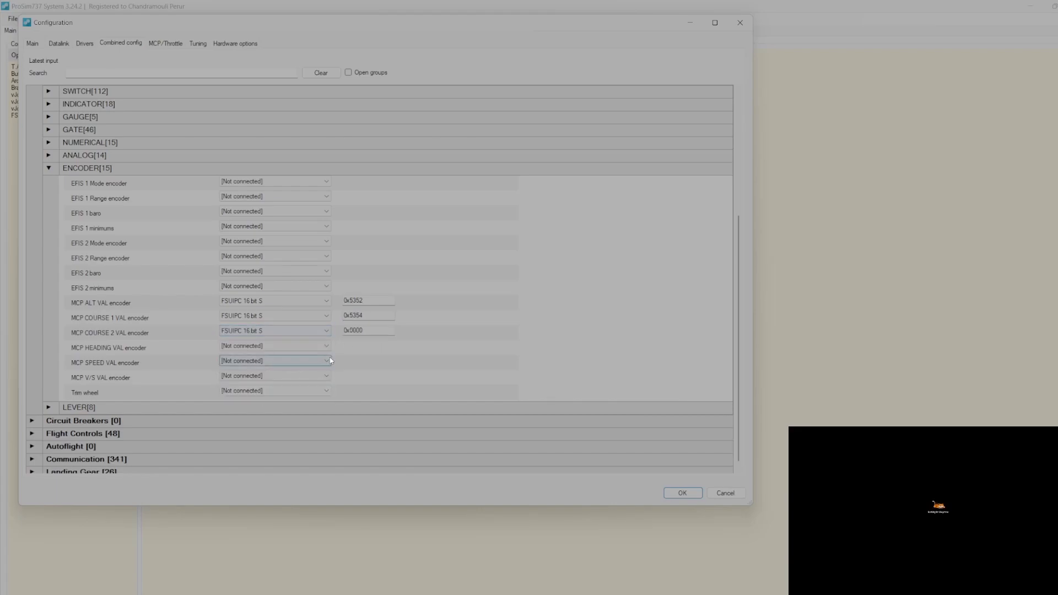
key("BackSpace")
key("BackSpace")
key("BackSpace")
key("BackSpace")
Connect the MCP HEADING VAL encoder via FSUIPC 16 bit S at offset 0x535a
left_click(291, 347)
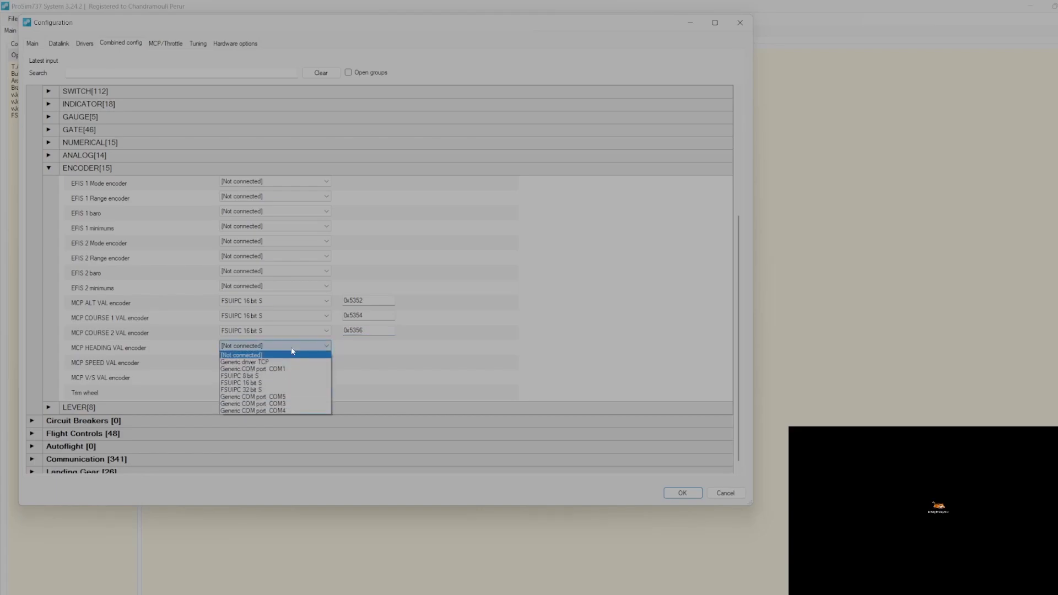
left_click(289, 383)
left_click(366, 346)
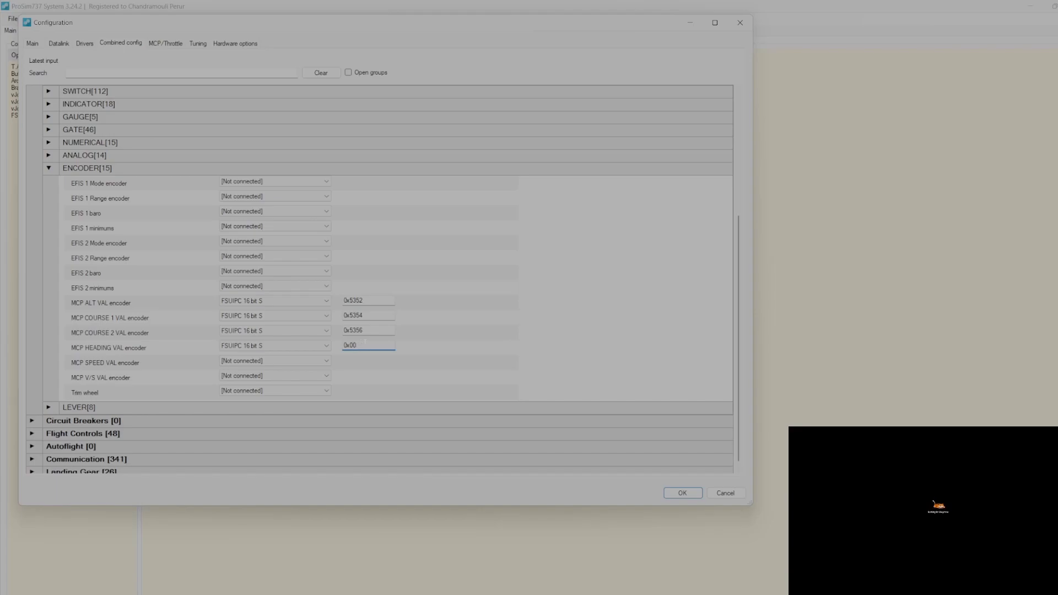
key("BackSpace")
type("535a")
Connect MCP SPEED and V/S encoders via FSUIPC 16 bit S, offsets 0x5358 and 0x535c
left_click(269, 361)
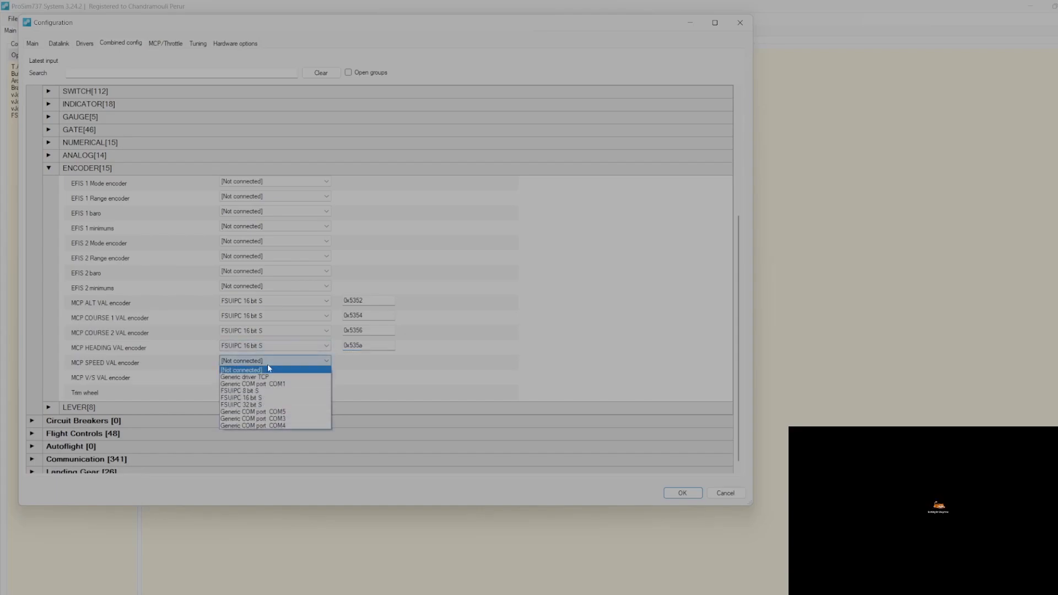
left_click(266, 397)
left_click(363, 361)
key("BackSpace")
key("BackSpace")
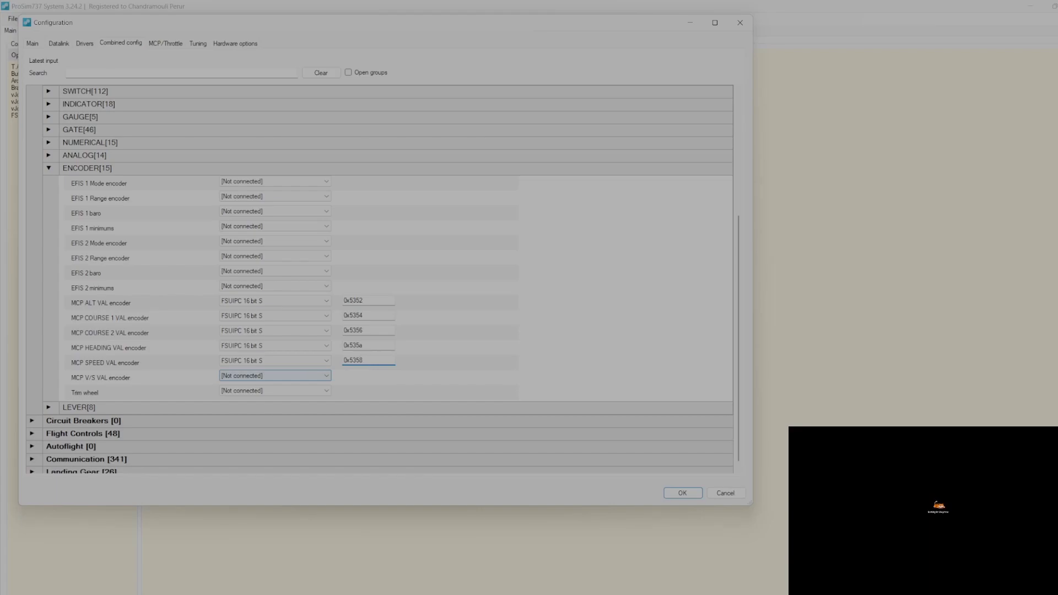
left_click(227, 381)
left_click(308, 400)
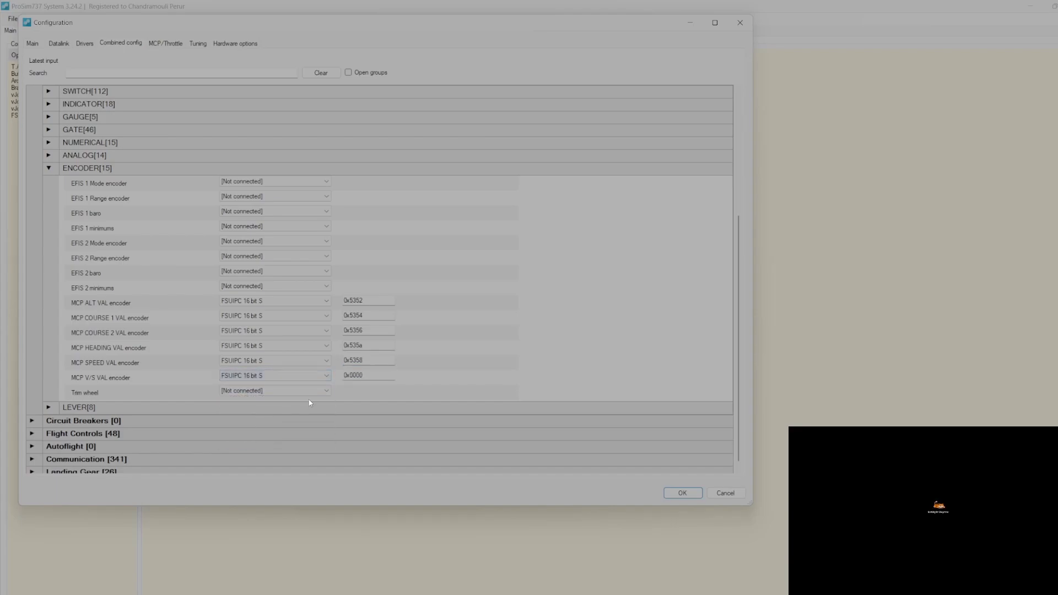
left_click(372, 375)
key("BackSpace")
left_click(528, 594)
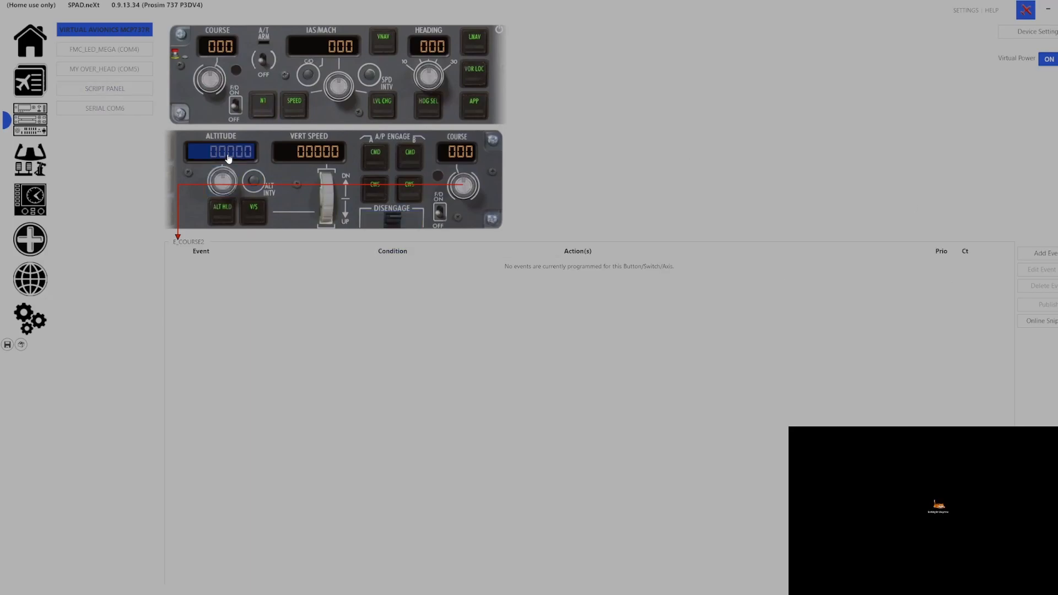
left_click(223, 180)
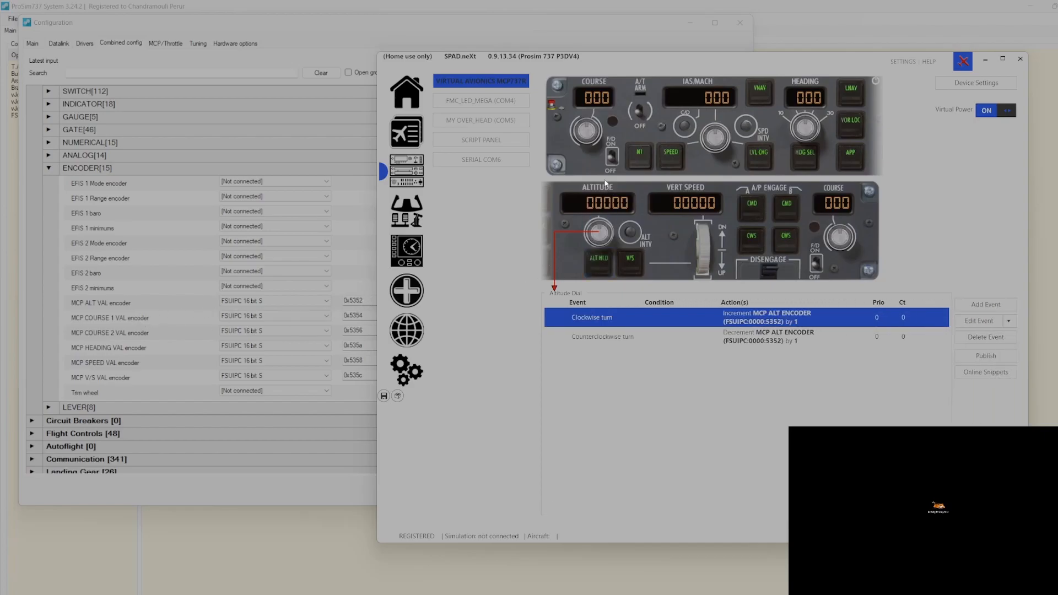
left_click(597, 142)
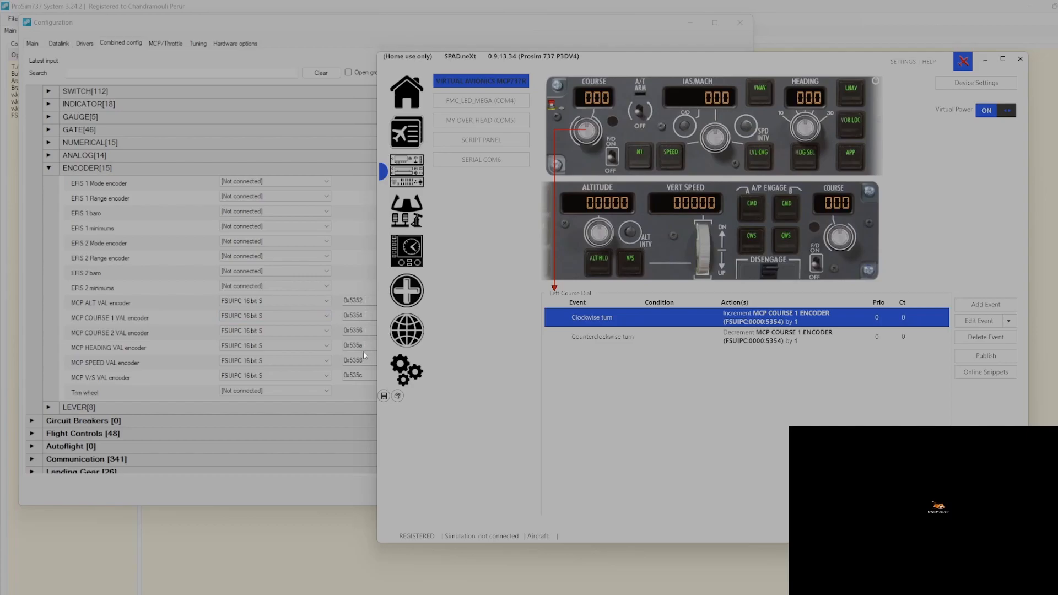
left_click(350, 38)
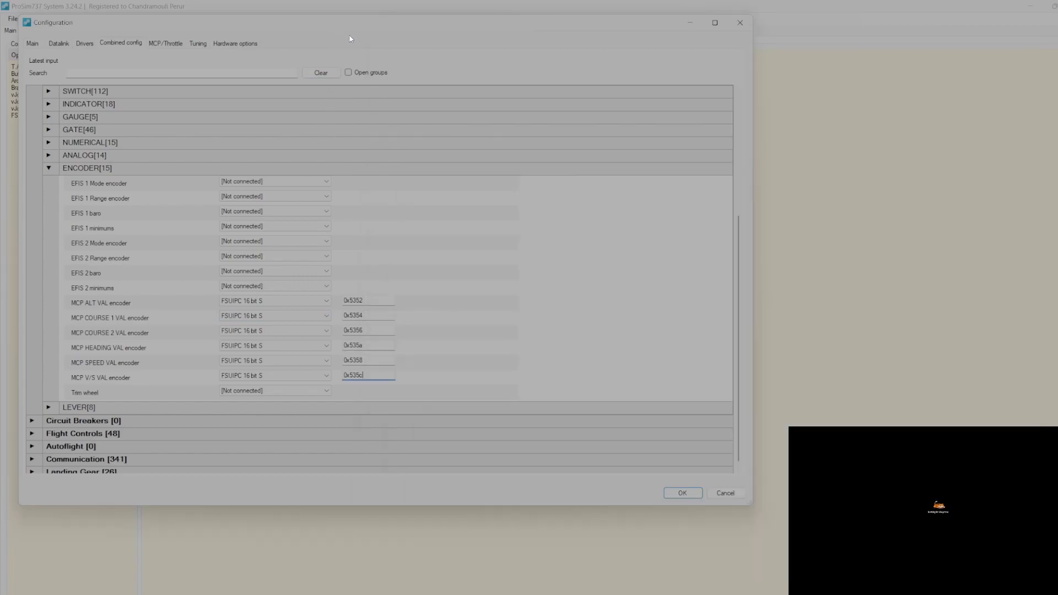
Collapse the ENCODER group, scroll the SWITCH list to the MCP rows, and return to SPAD.neXt
left_click(49, 171)
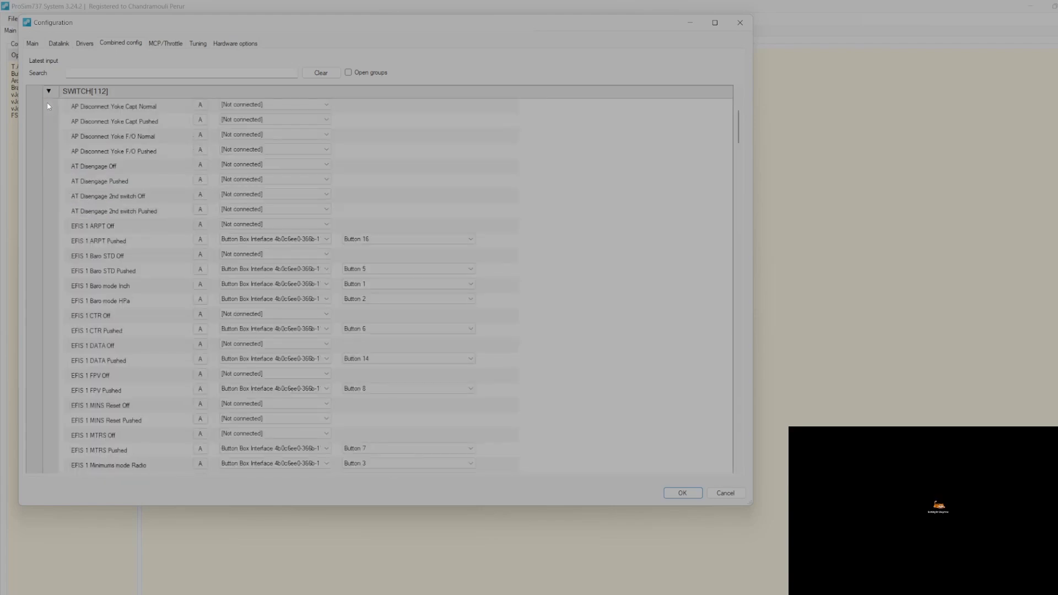
scroll(598, 394, "down", 15)
scroll(607, 409, "down", 15)
scroll(616, 425, "down", 10)
scroll(615, 425, "down", 5)
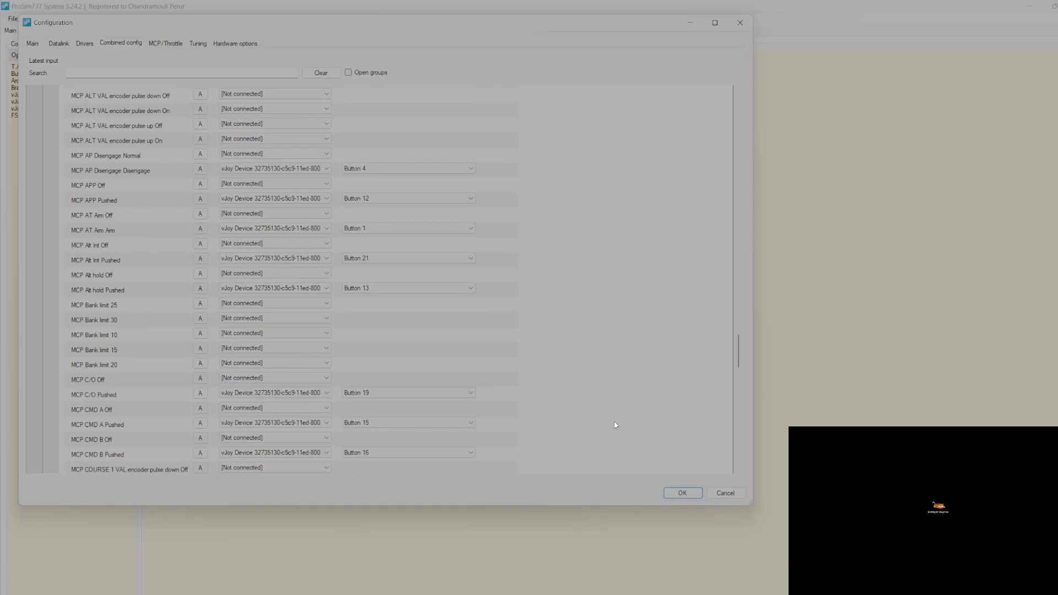
scroll(615, 425, "down", 1)
scroll(615, 425, "down", 7)
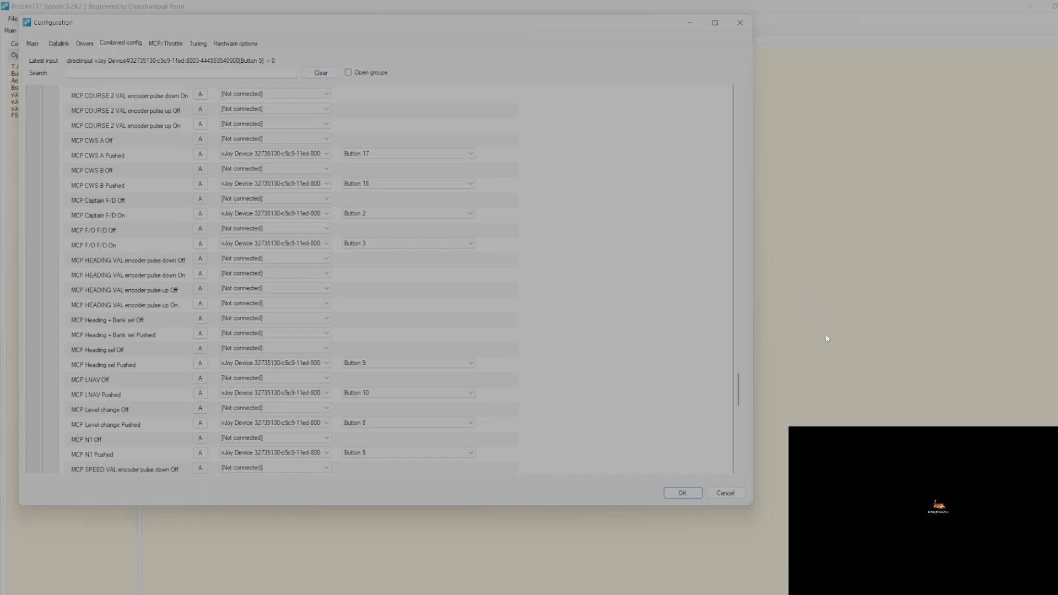
left_click(665, 583)
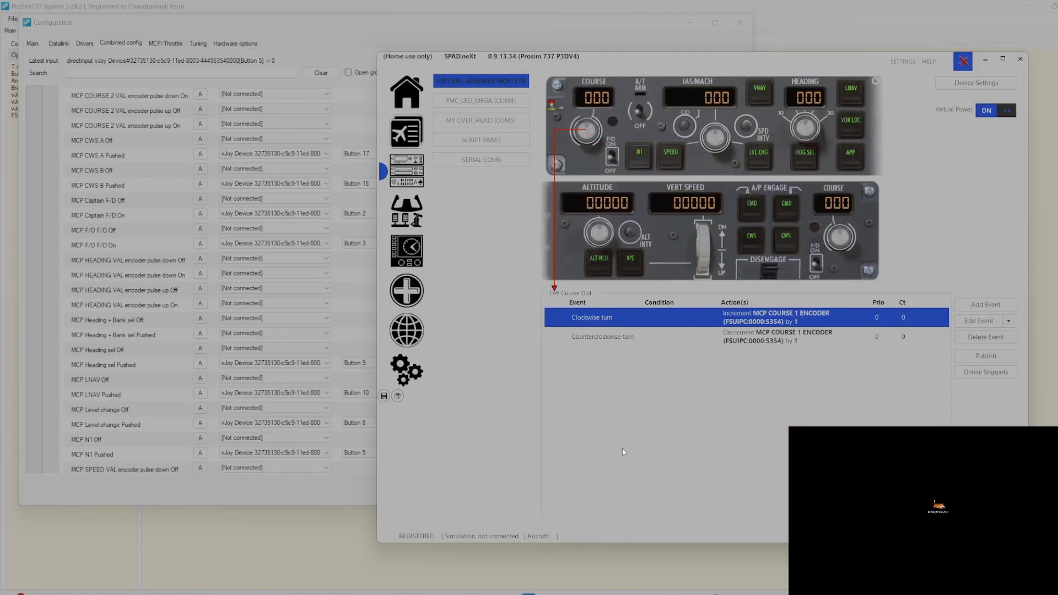
Confirm SPAD.neXt's N1 switch presses vJoy #2 Button #5, then return to the ProSim737 configuration
left_click(631, 159)
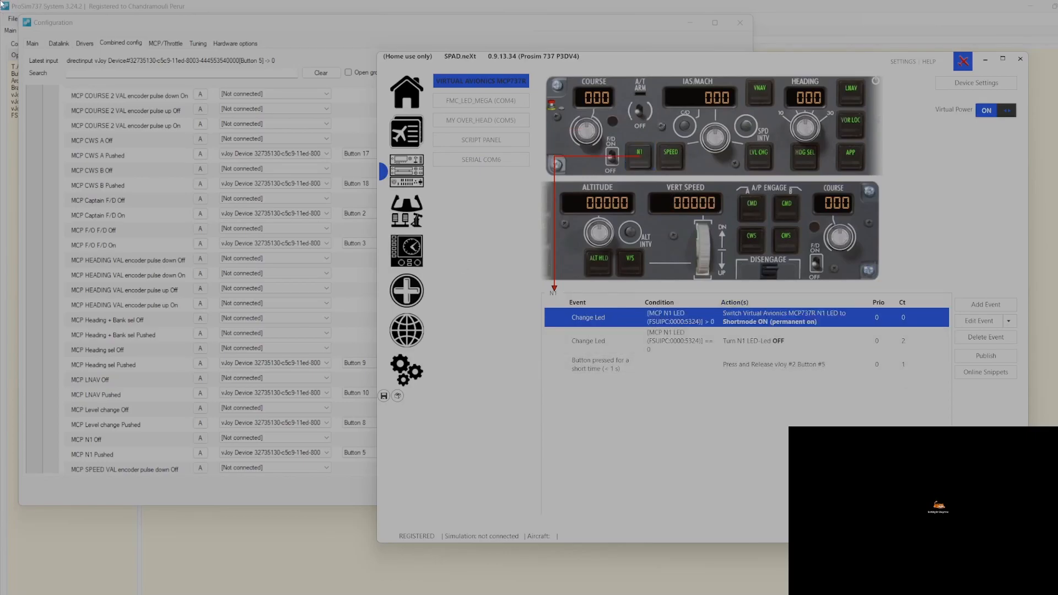
left_click(38, 200)
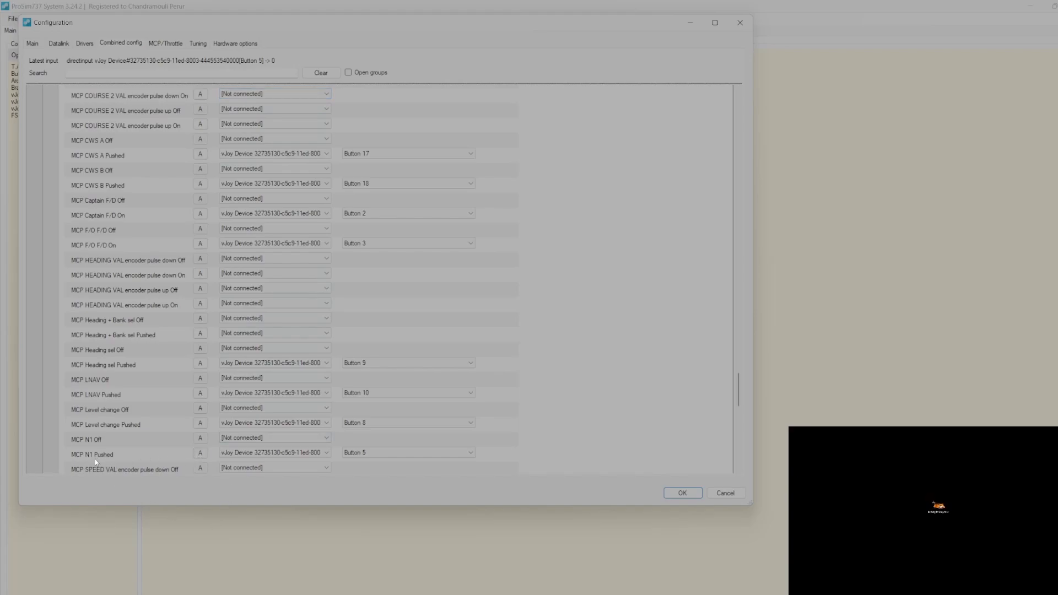
Disconnect MCP N1 Pushed and relearn it as vJoy Button 5
left_click(199, 456)
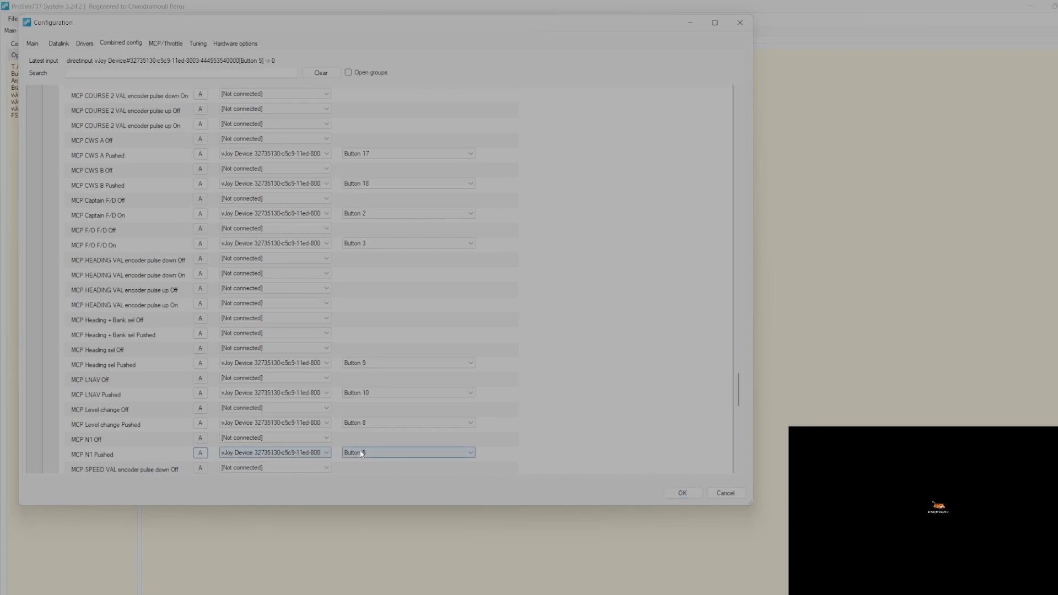
left_click(326, 453)
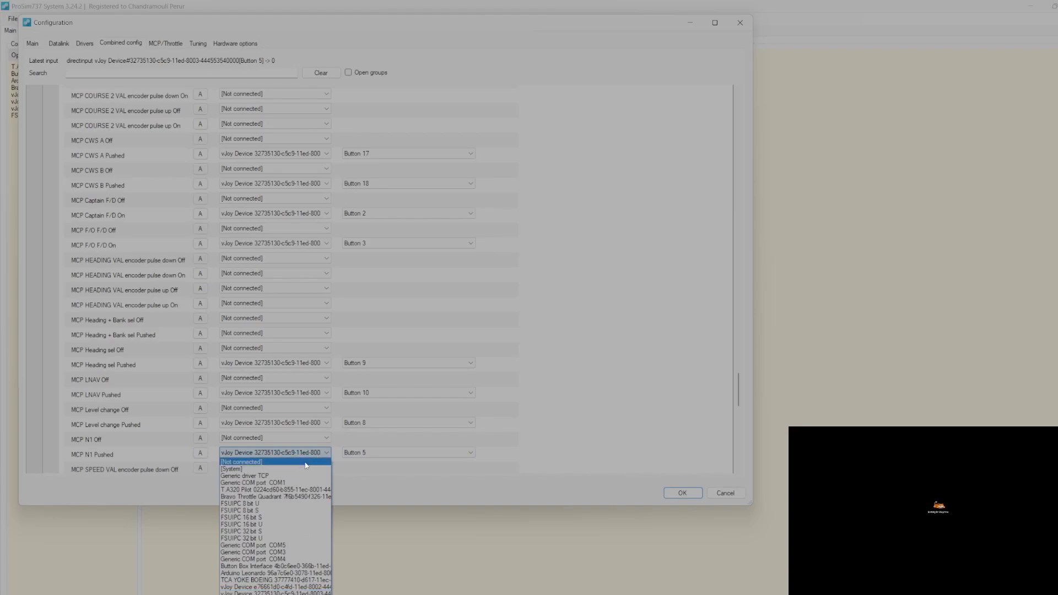
left_click(305, 462)
left_click(200, 453)
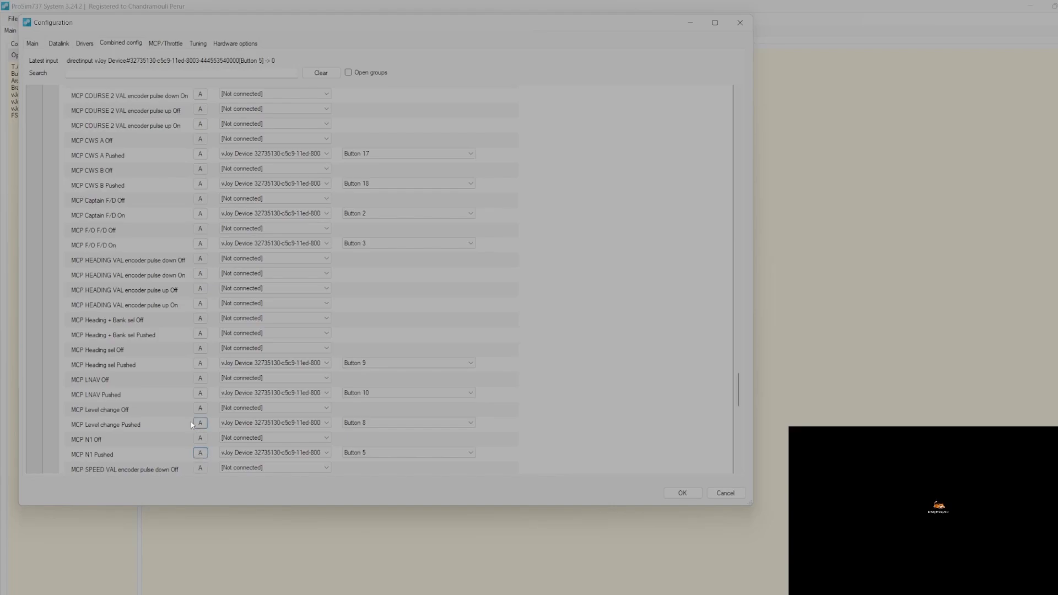
Set MCP AT Arm Arm to [Not connected] and view SPAD.neXt's A/T ARM switch events
scroll(183, 416, "up", 6)
scroll(183, 414, "up", 6)
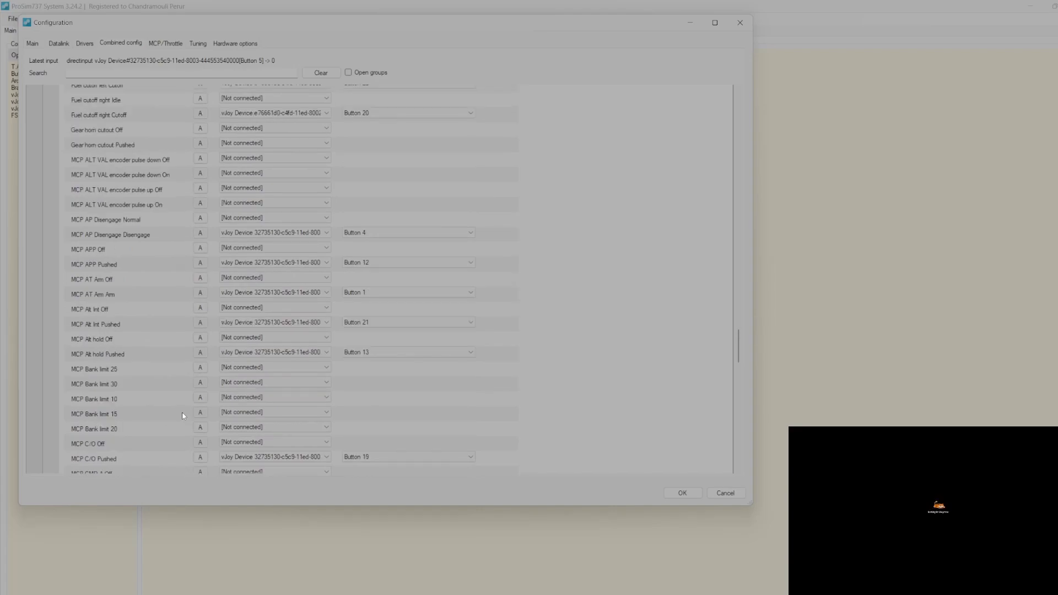
left_click(237, 297)
left_click(239, 303)
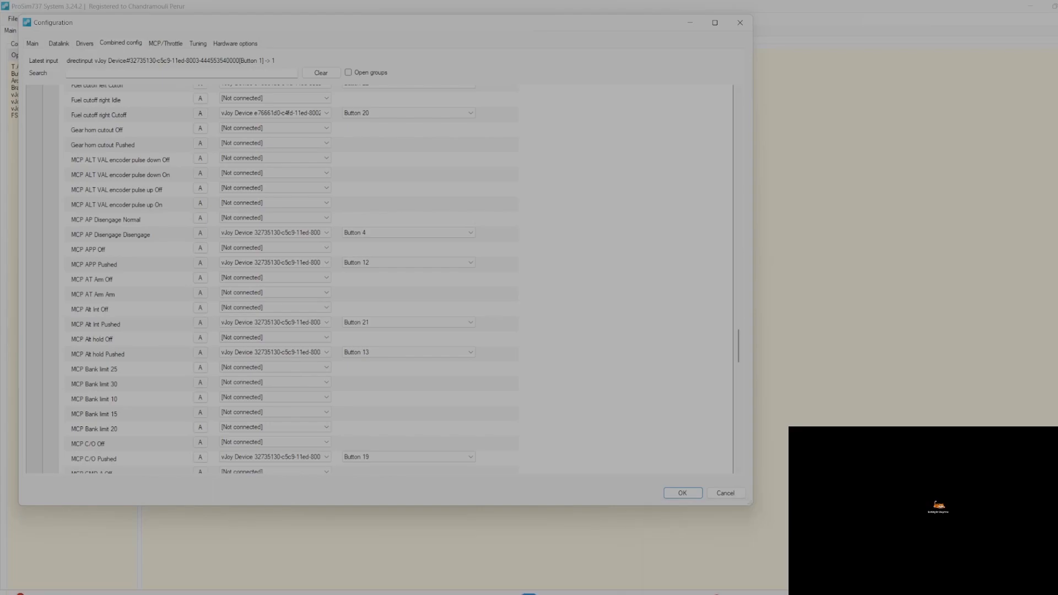
left_click(716, 594)
left_click(642, 124)
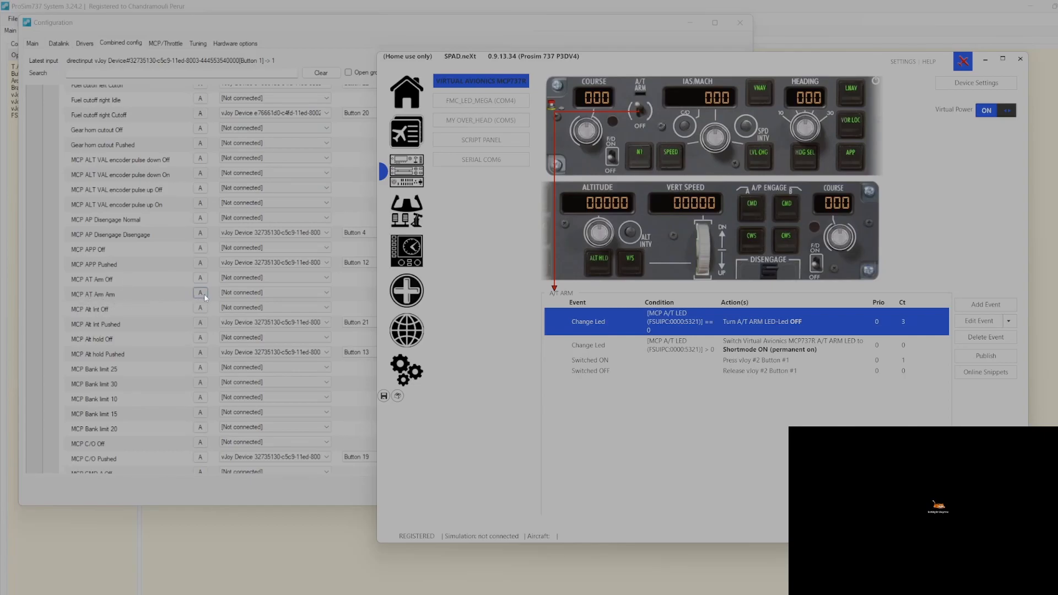
Bind MCP AT Arm Arm to vJoy Device Button 1 using its learn button
left_click(986, 58)
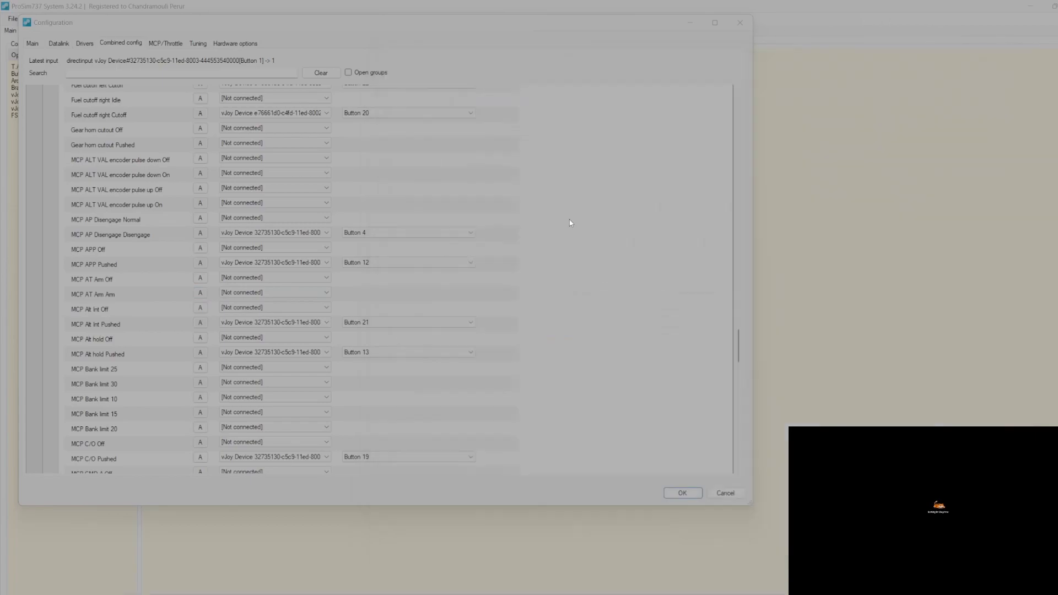
left_click(200, 293)
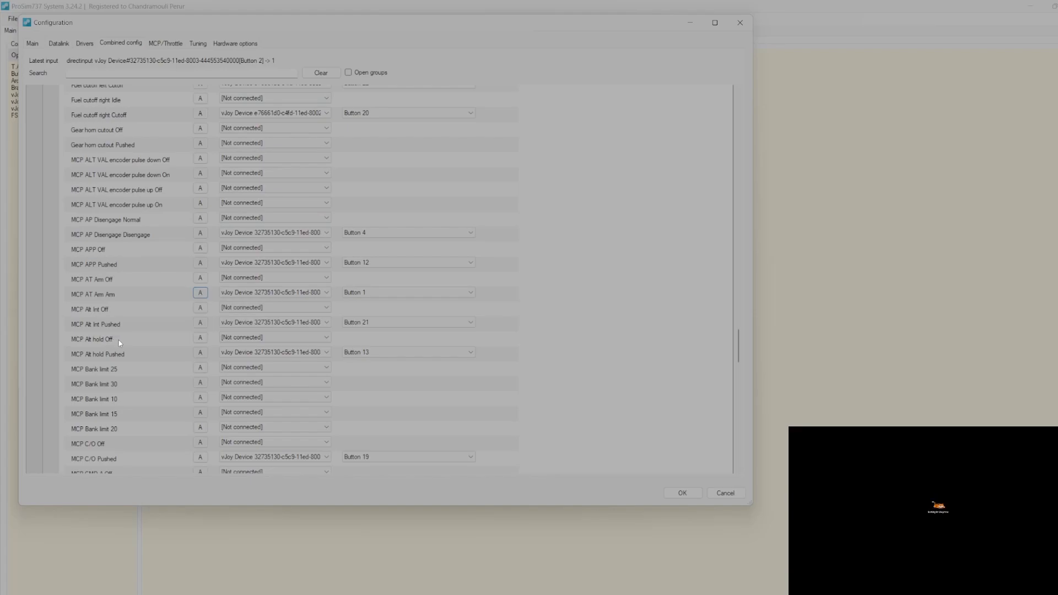
scroll(126, 273, "up", 3)
Review the remaining MCP switch bindings, then save the configuration with OK
scroll(124, 268, "down", 4)
scroll(127, 277, "down", 10)
scroll(131, 285, "down", 6)
scroll(131, 285, "up", 8)
scroll(131, 286, "up", 4)
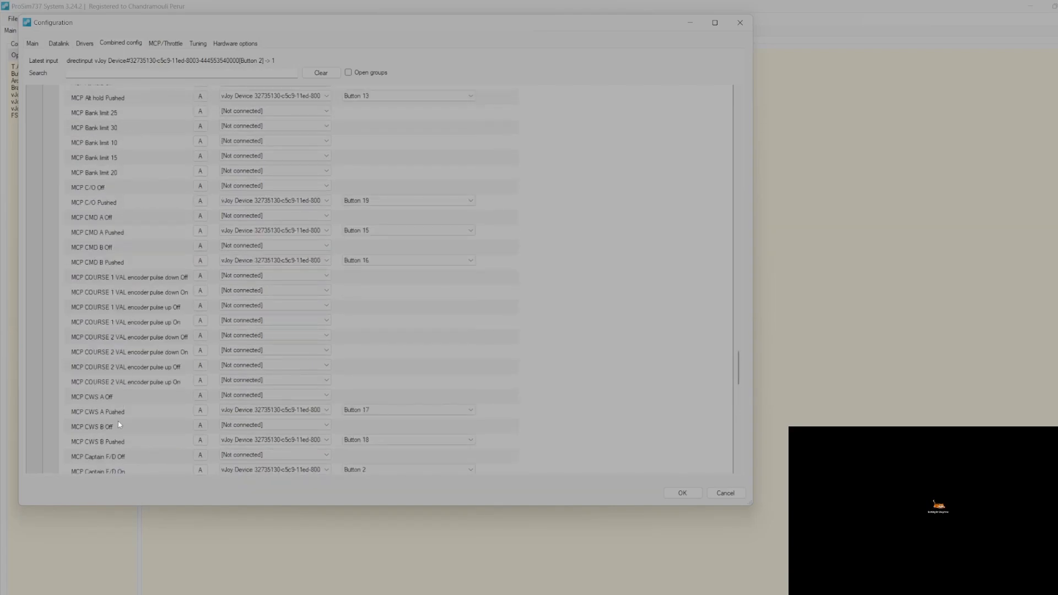
scroll(119, 424, "down", 2)
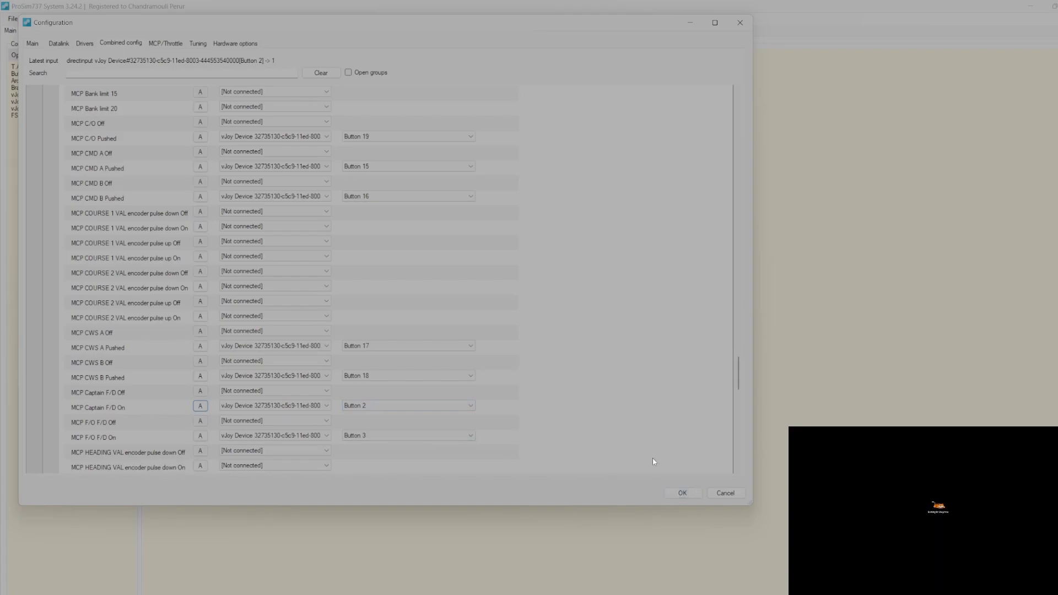
scroll(652, 458, "down", 6)
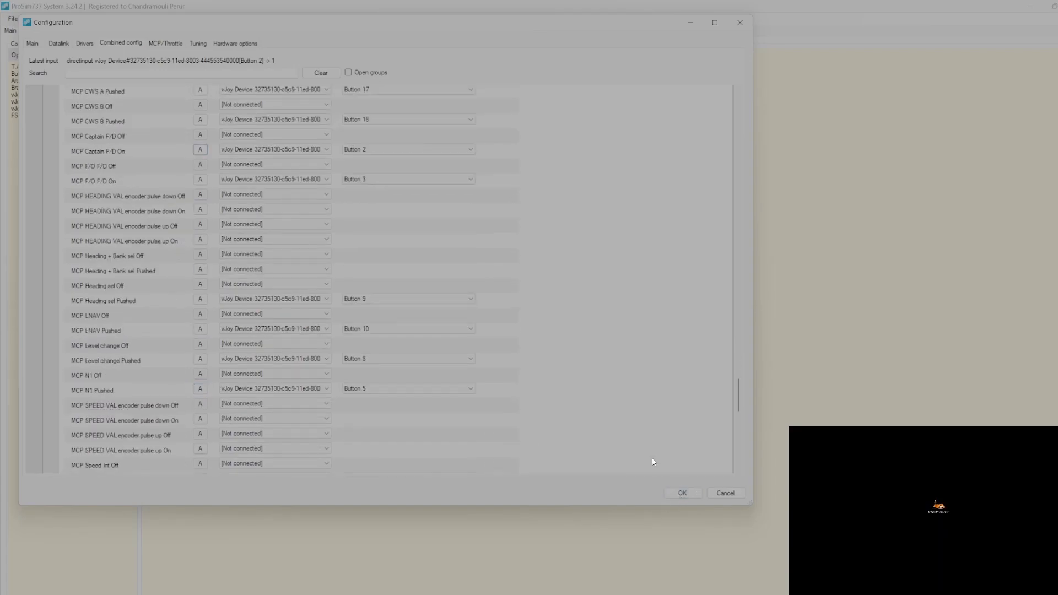
left_click(683, 493)
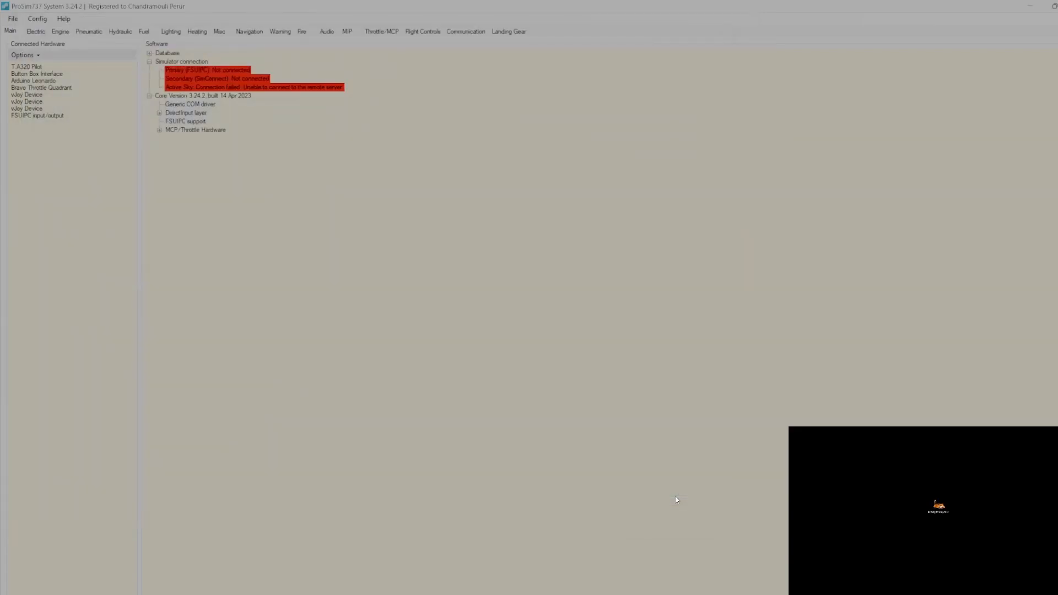
Minimize the ProSim737 main window to reveal the desktop
left_click(1027, 6)
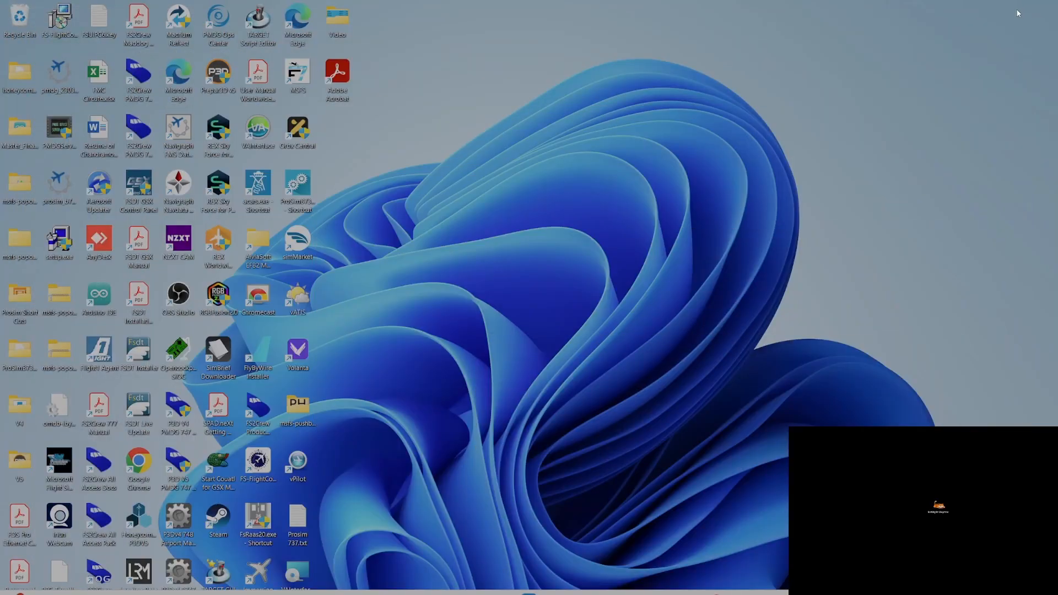